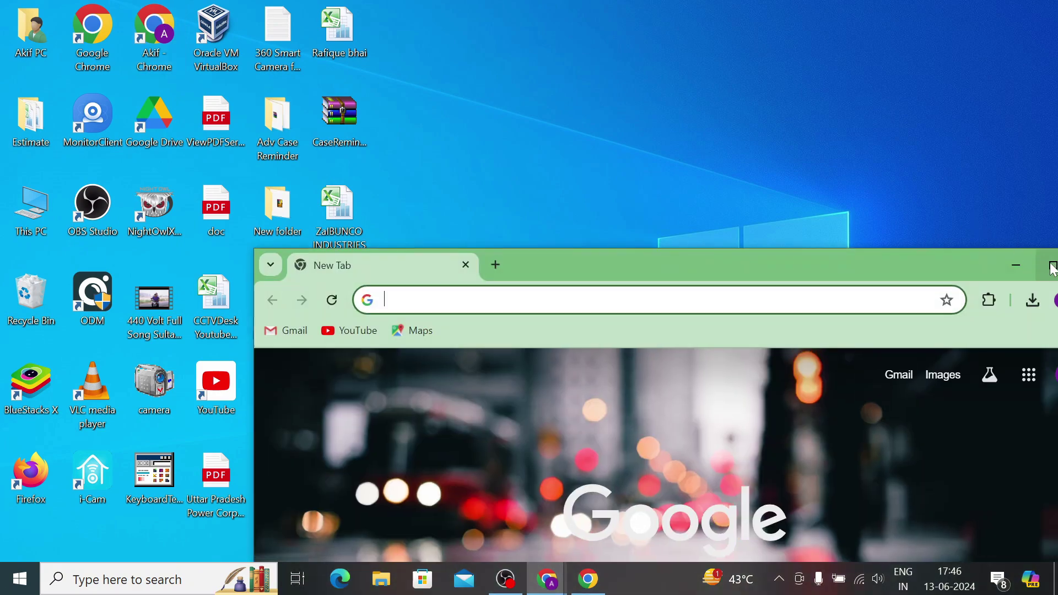
Maximize the Chrome window so its New Tab page fills the screen
left_click(1050, 267)
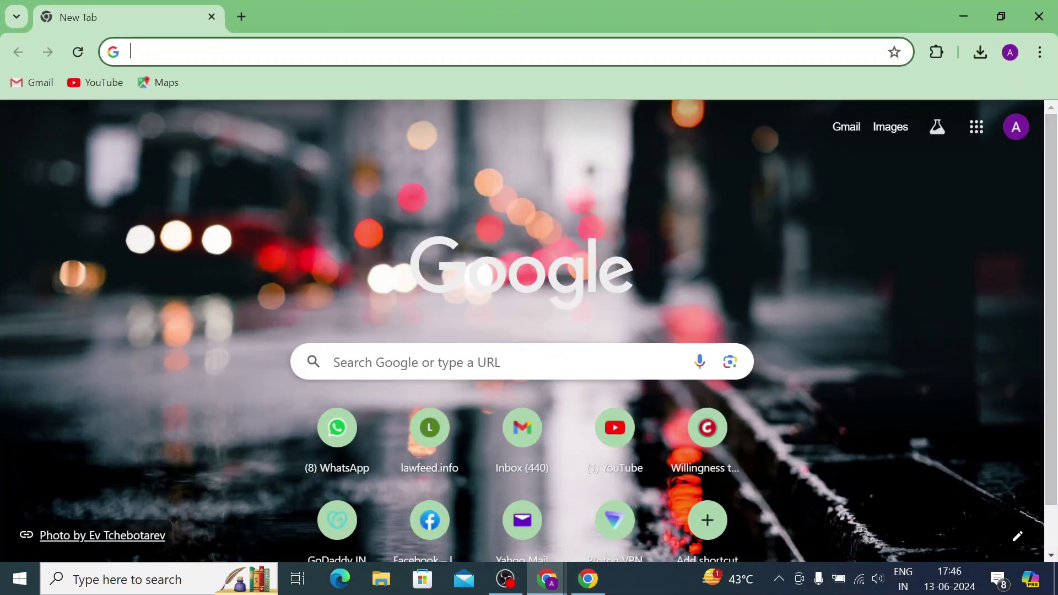
Search Google for 'facebook lite apk', correcting the mistyped 'facelite' along the way
key("Down")
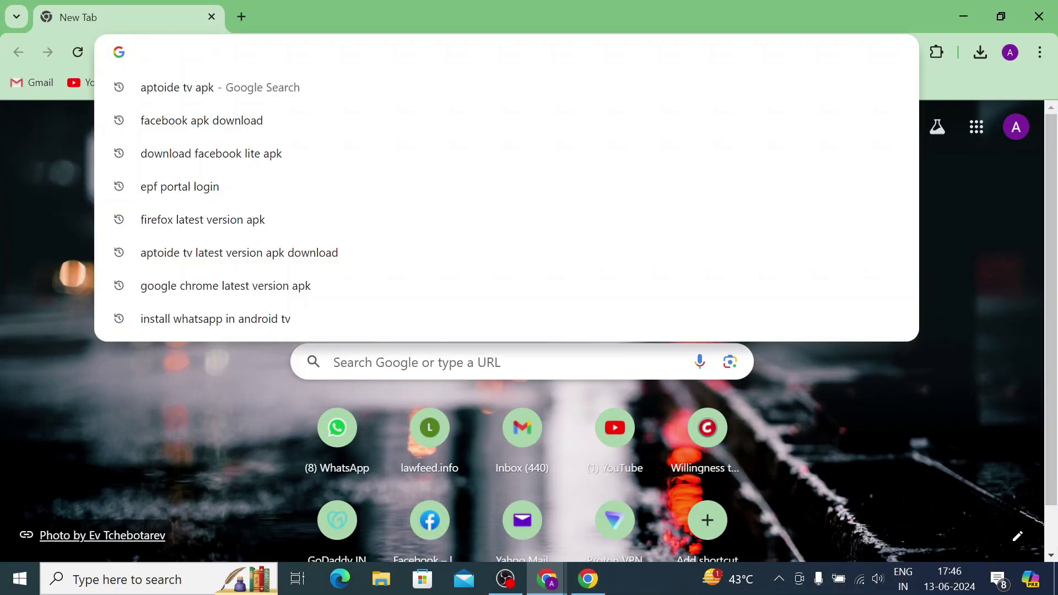
type("facel")
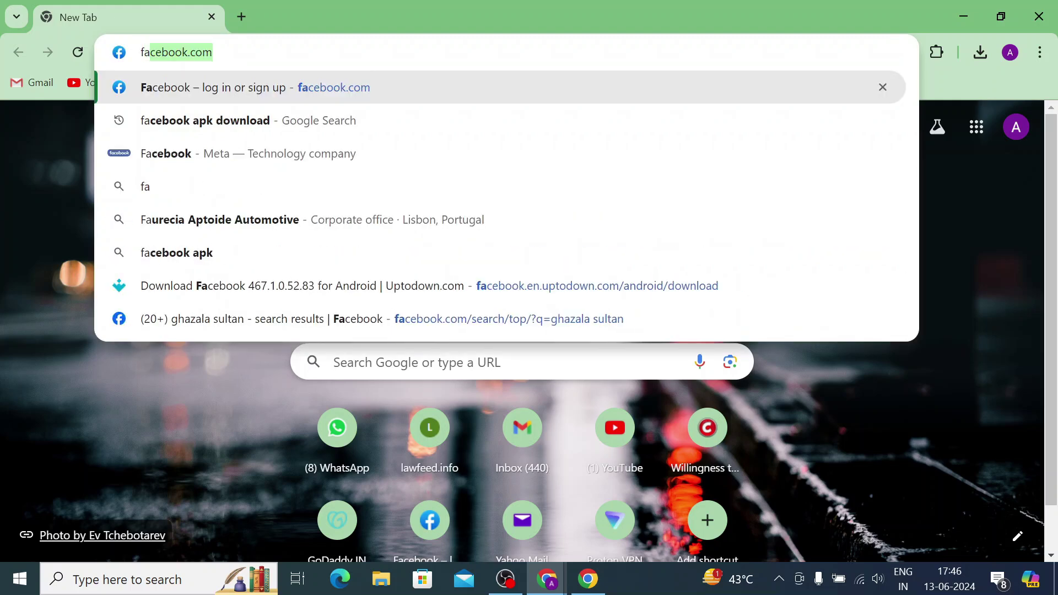
type("ite")
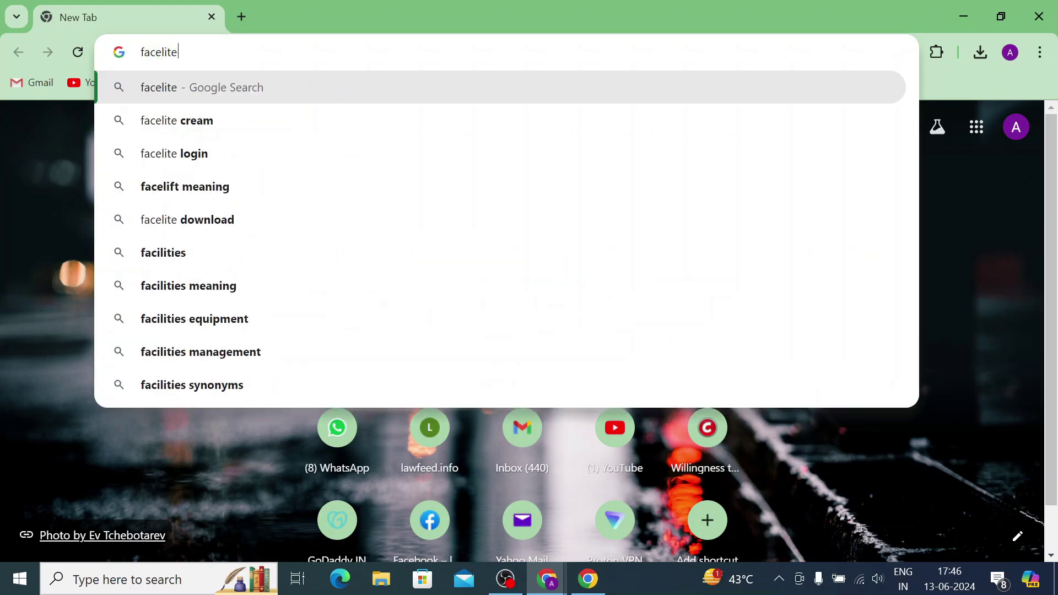
key("BackSpace")
key("BackSpace")
key("BackSpace")
key("BackSpace")
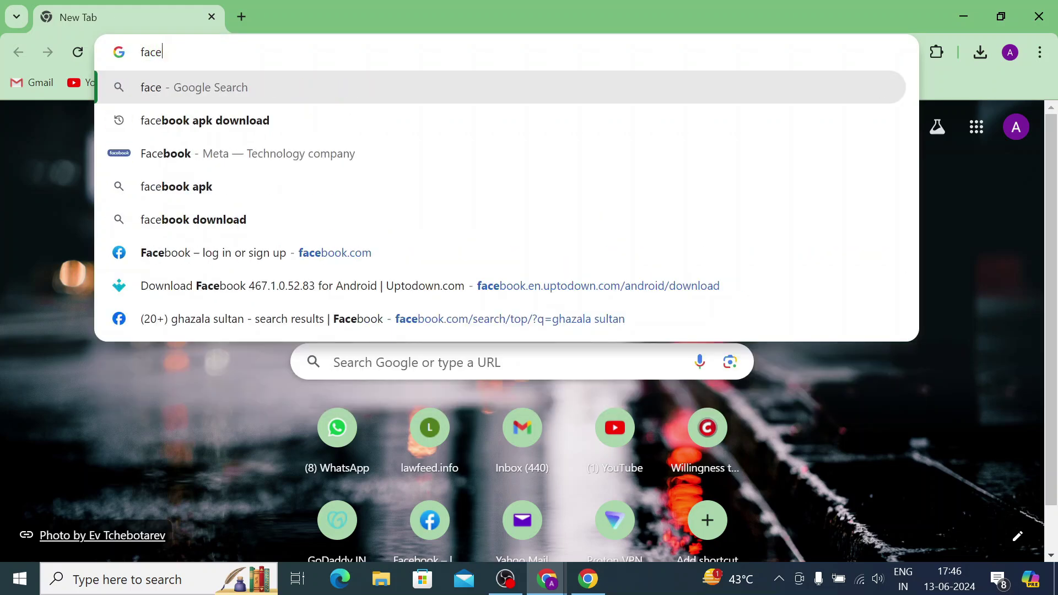
type("book ")
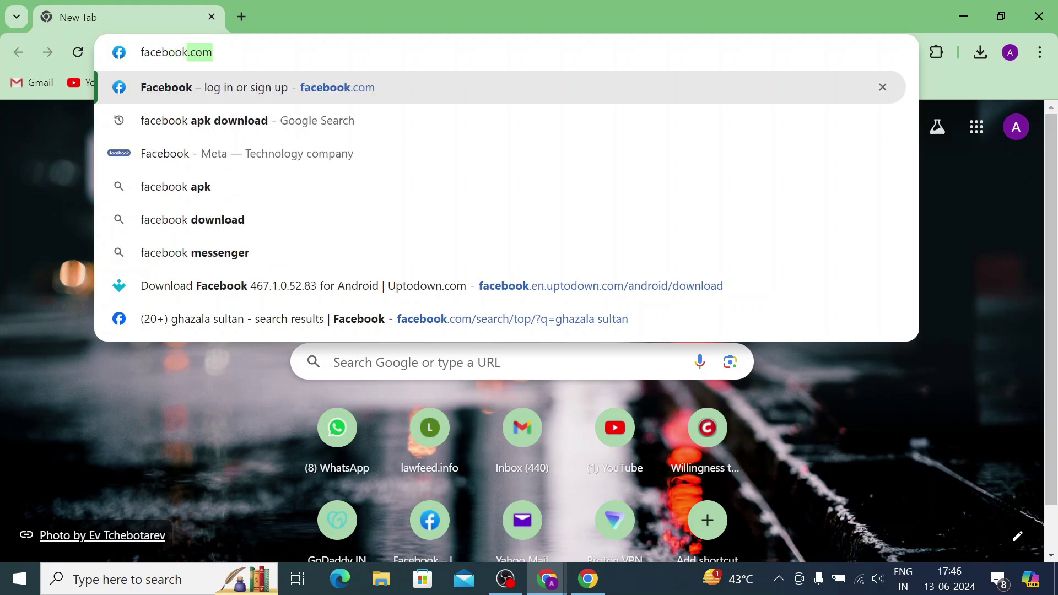
type("li")
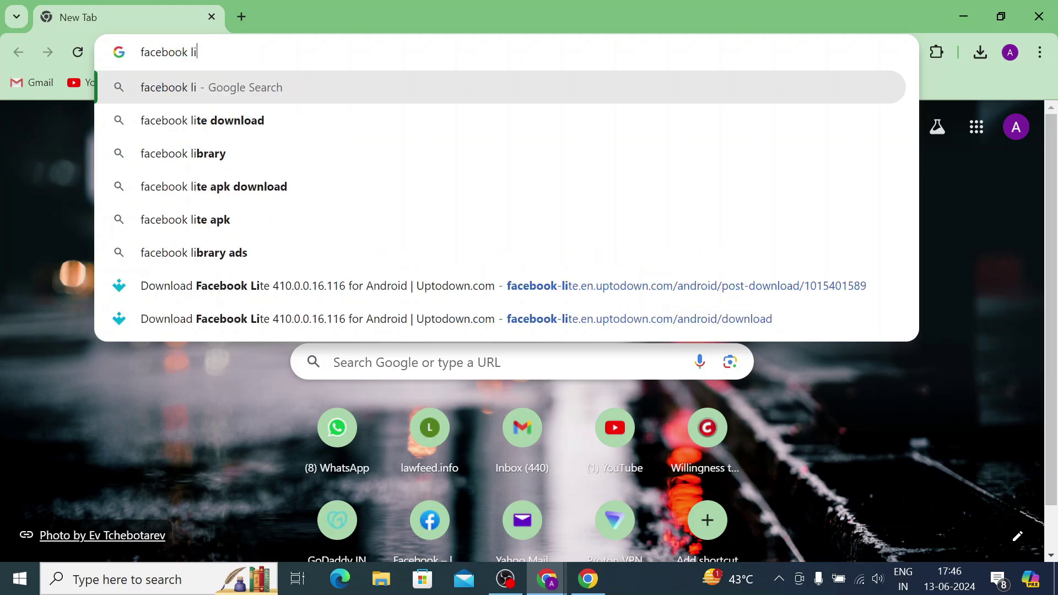
type("te apk")
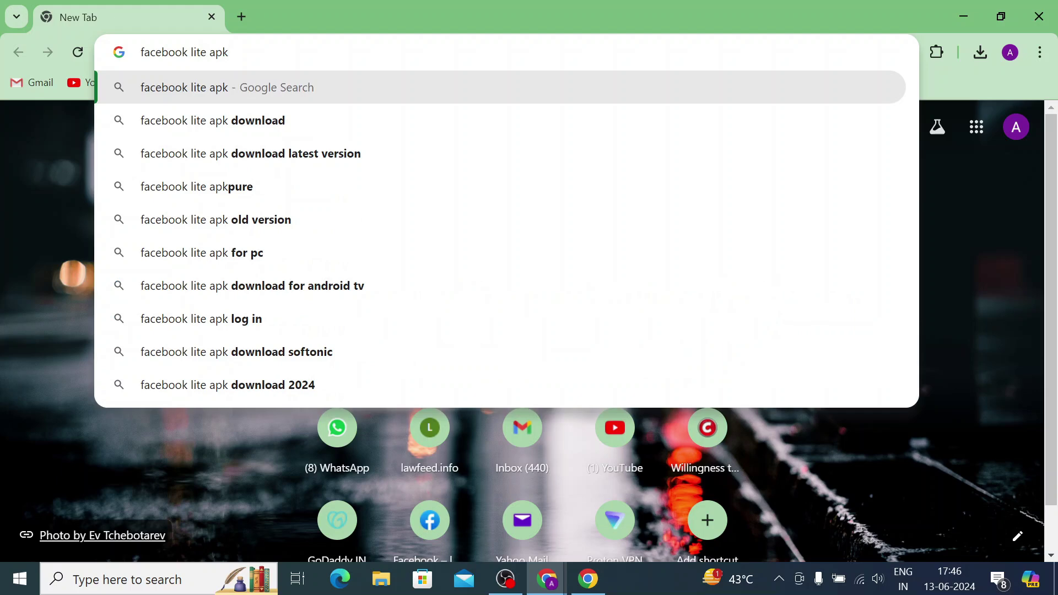
key("Return")
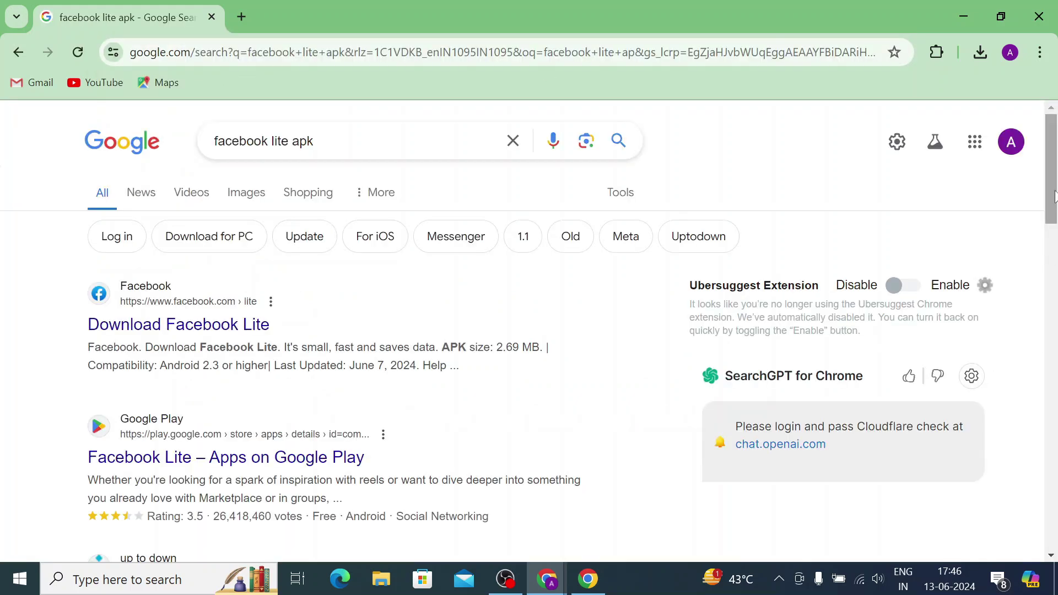
Scroll the results and open APKPure's 'Facebook Lite APK for Android Download' page
scroll(744, 284, "down", 5)
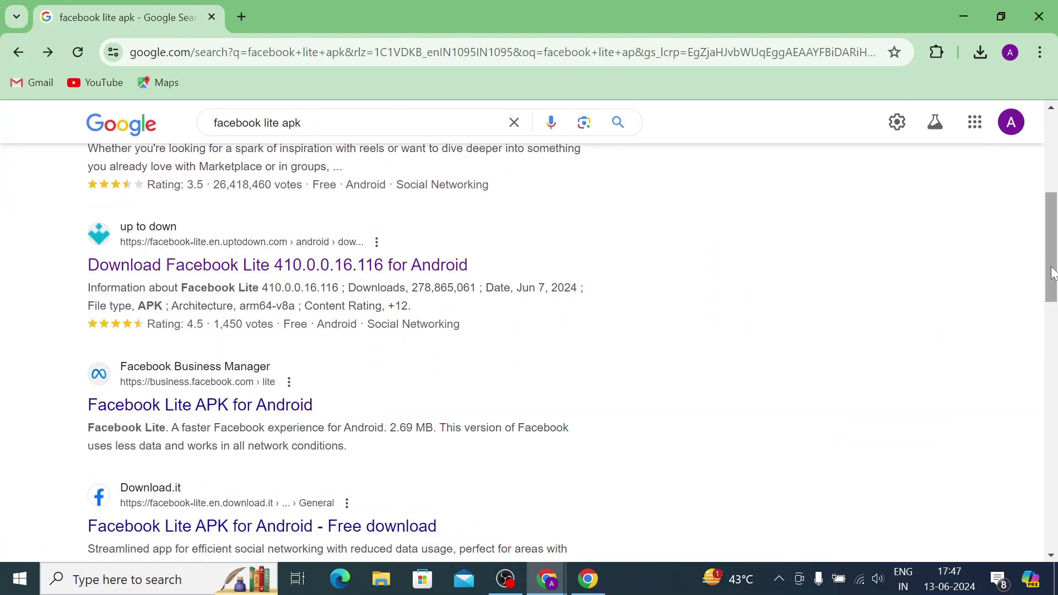
left_click_drag(1052, 274, 1047, 349)
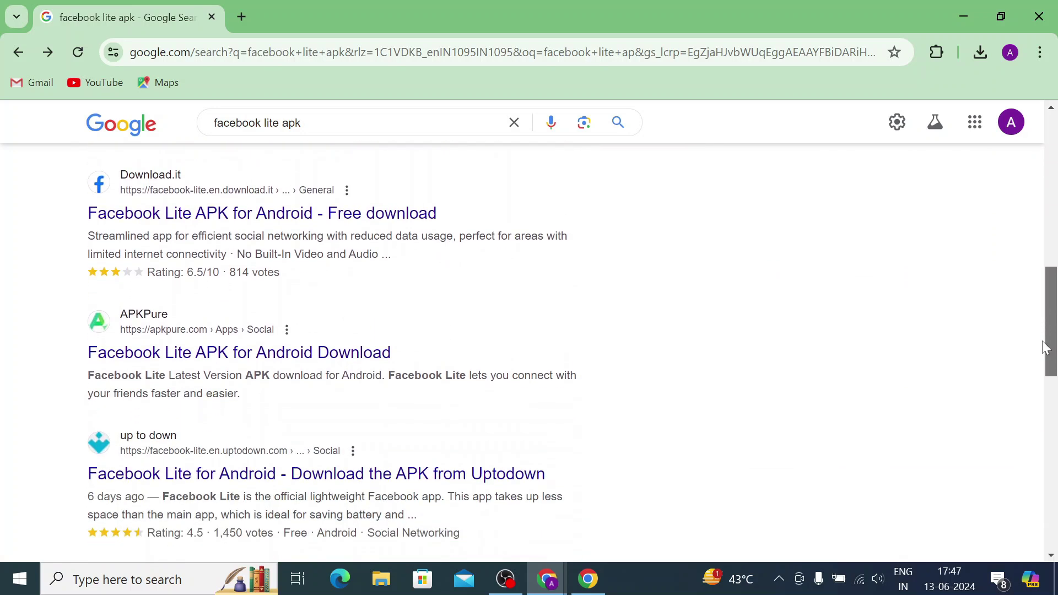
left_click(224, 354)
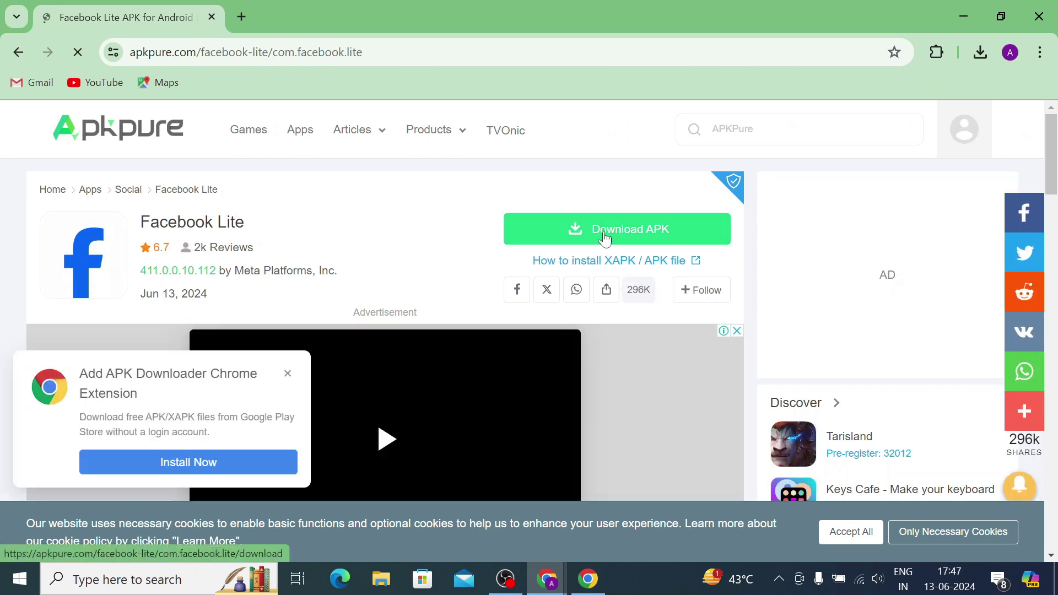
Start the 2.4 MB Facebook Lite 411.0.0.10.112 APK download, dismissing the extension popup and ad
left_click(604, 238)
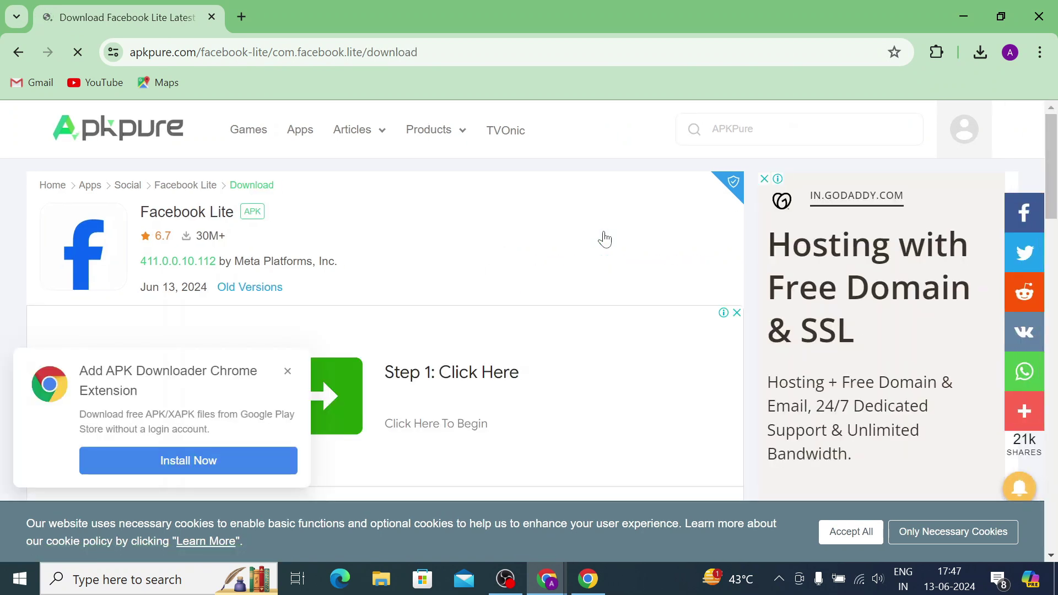
left_click_drag(1052, 175, 1047, 222)
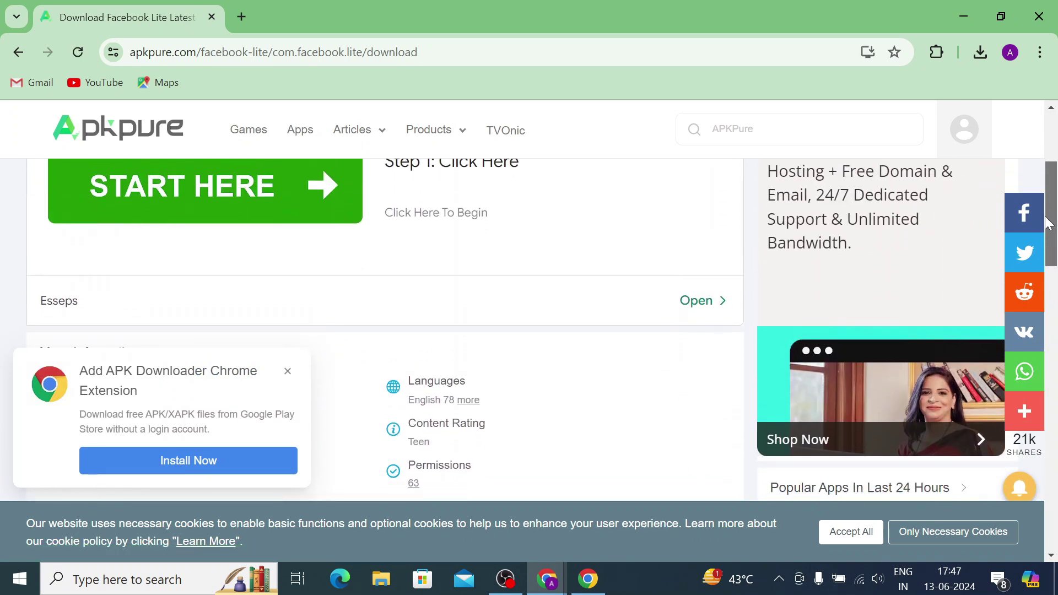
left_click(287, 371)
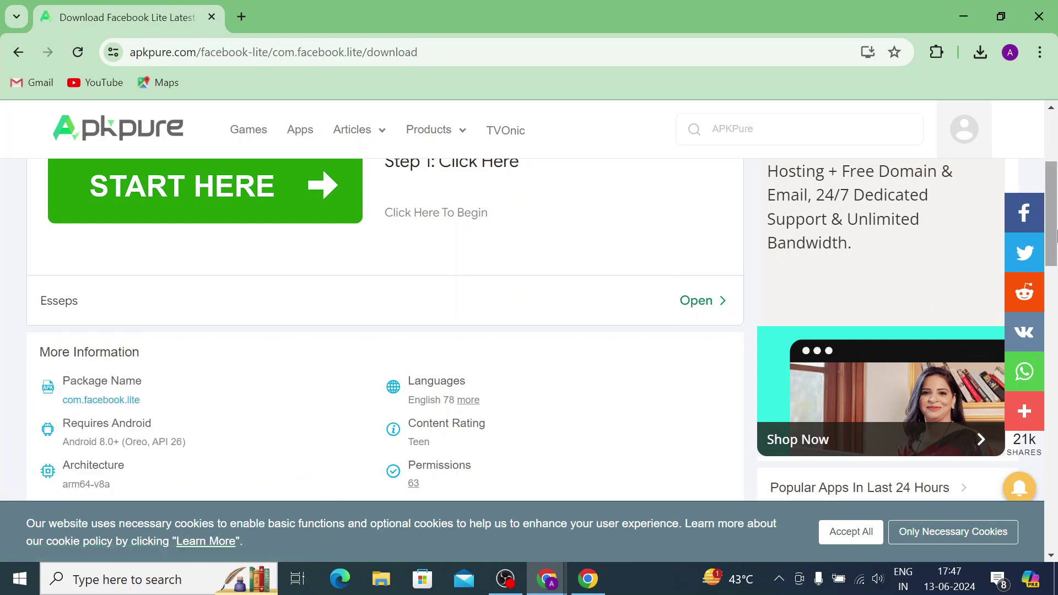
left_click_drag(1055, 226, 1037, 343)
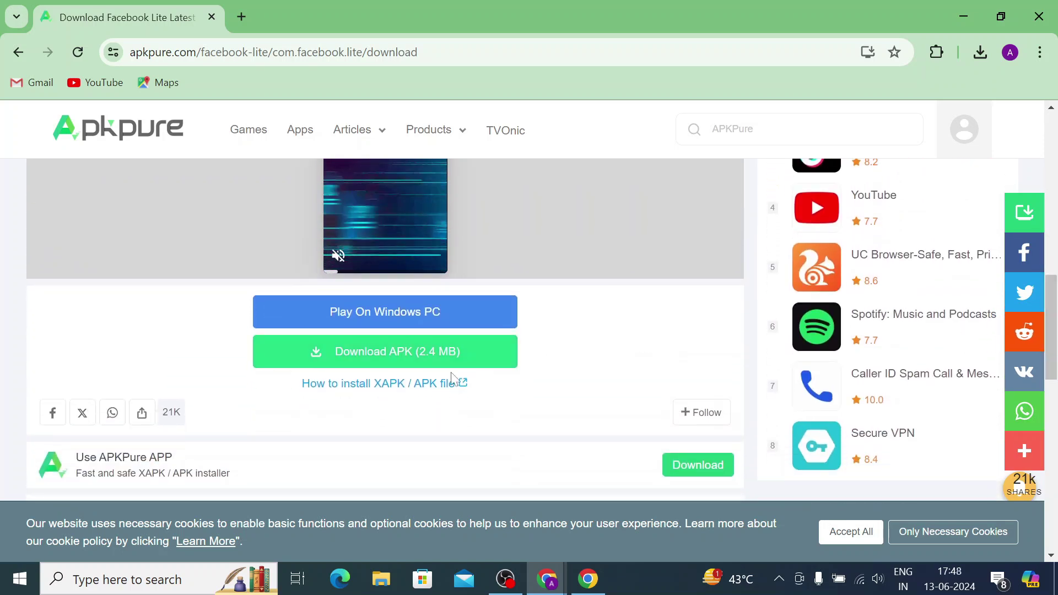
left_click(384, 352)
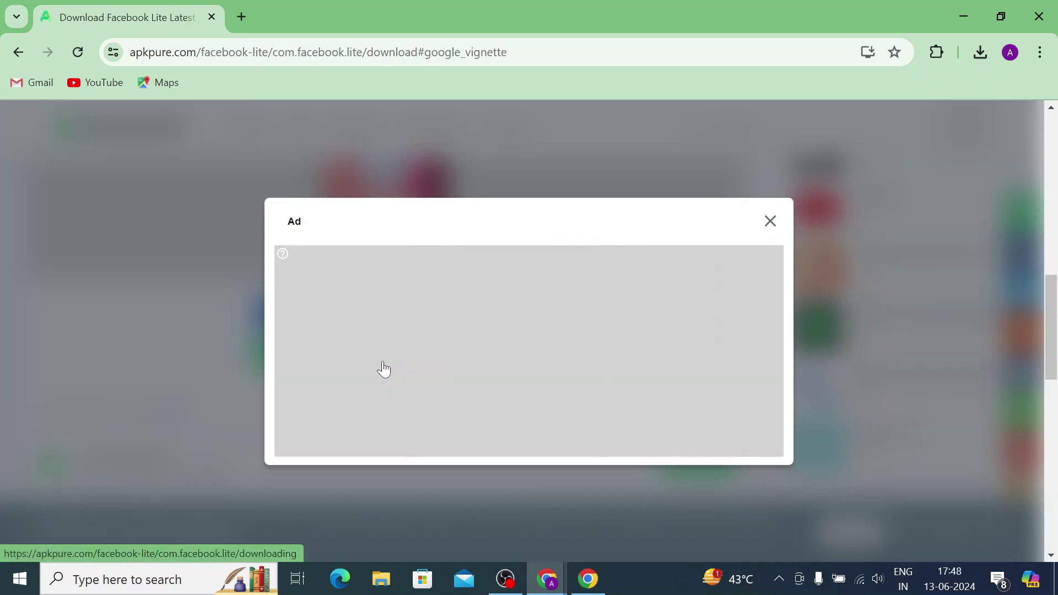
left_click(775, 230)
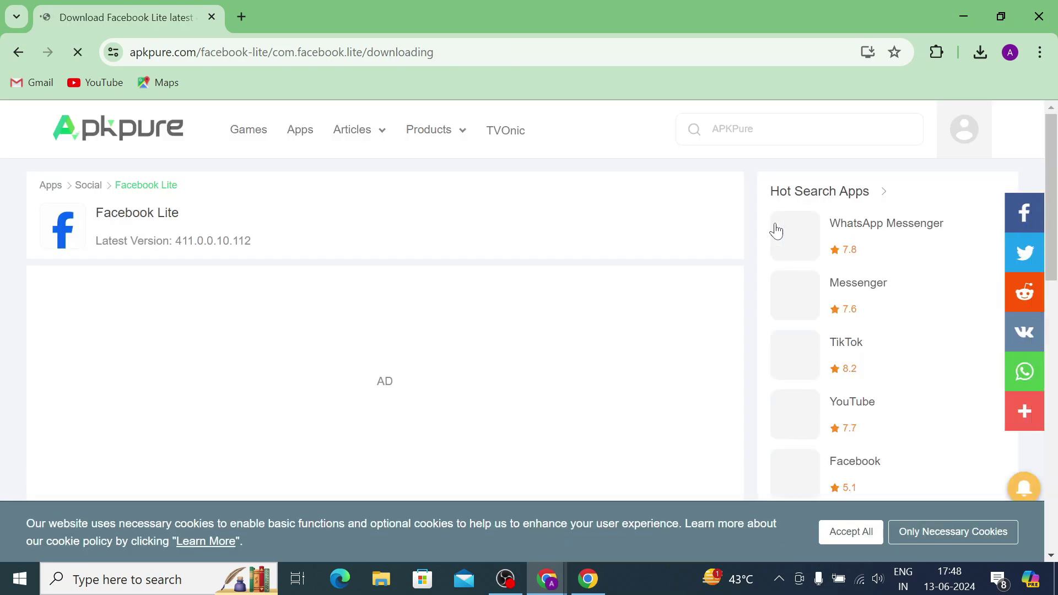
Check that the 2.4 MB Facebook Lite APK finished downloading and show it in its folder
left_click(979, 55)
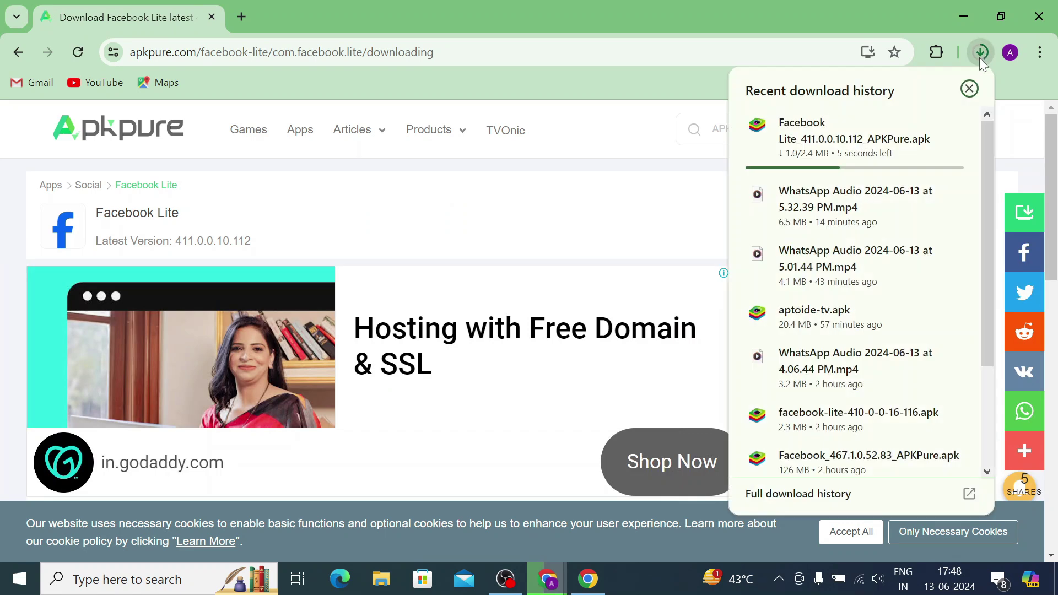
left_click(980, 57)
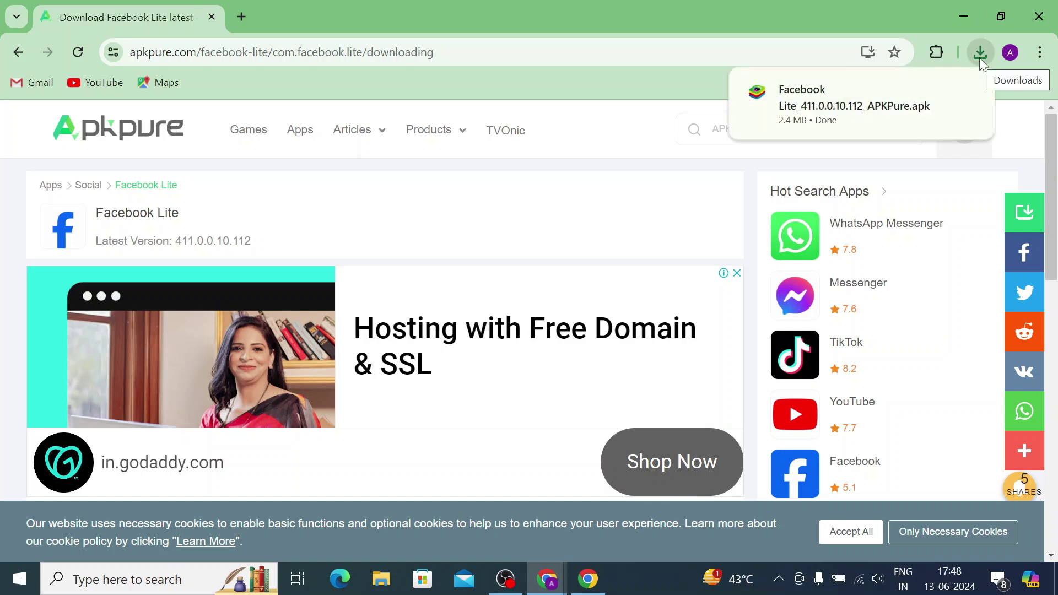
left_click(980, 57)
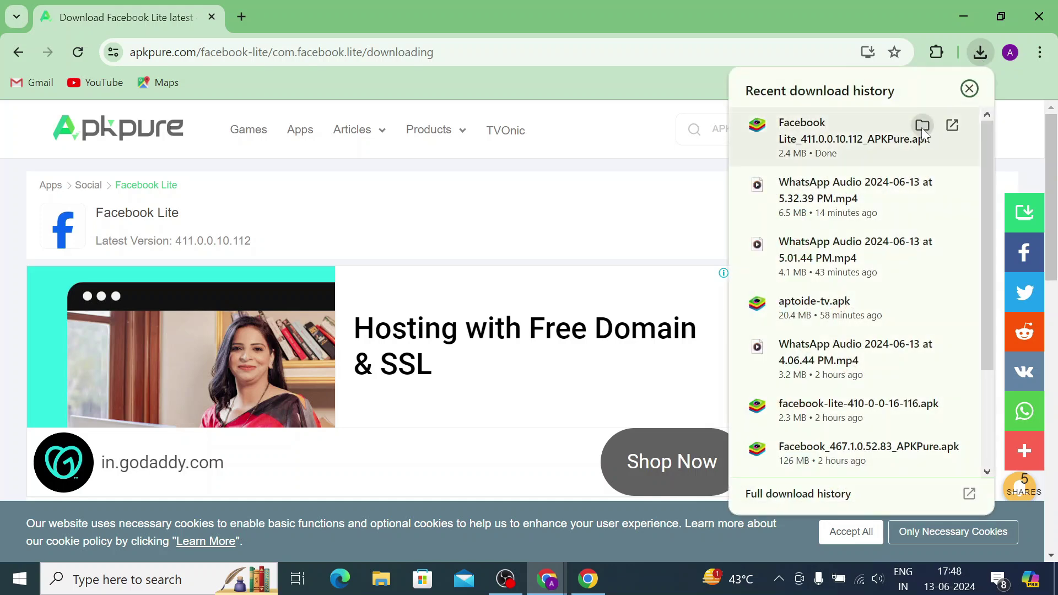
left_click(922, 128)
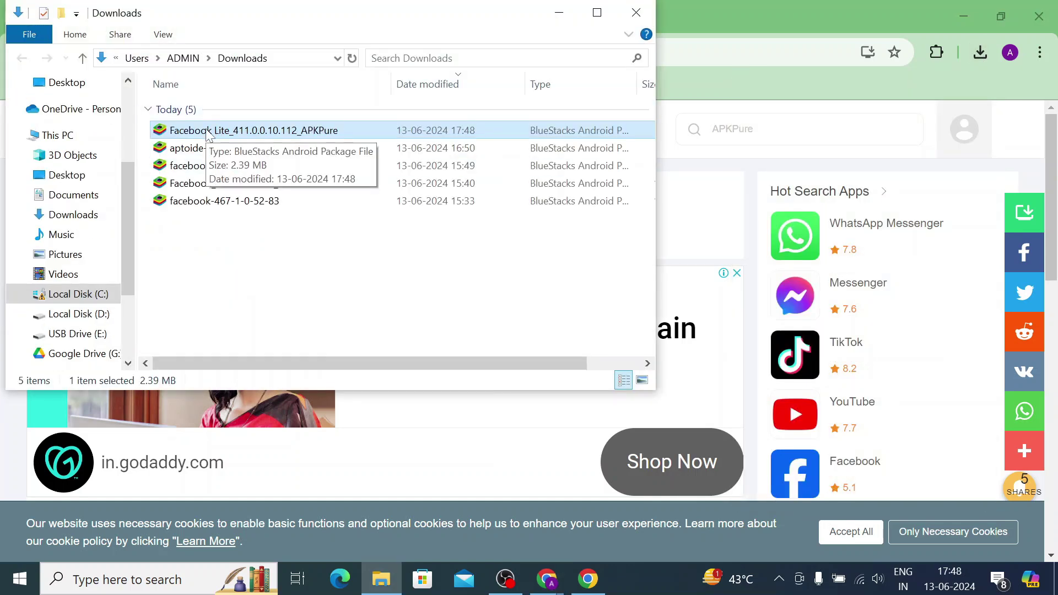
right_click(204, 165)
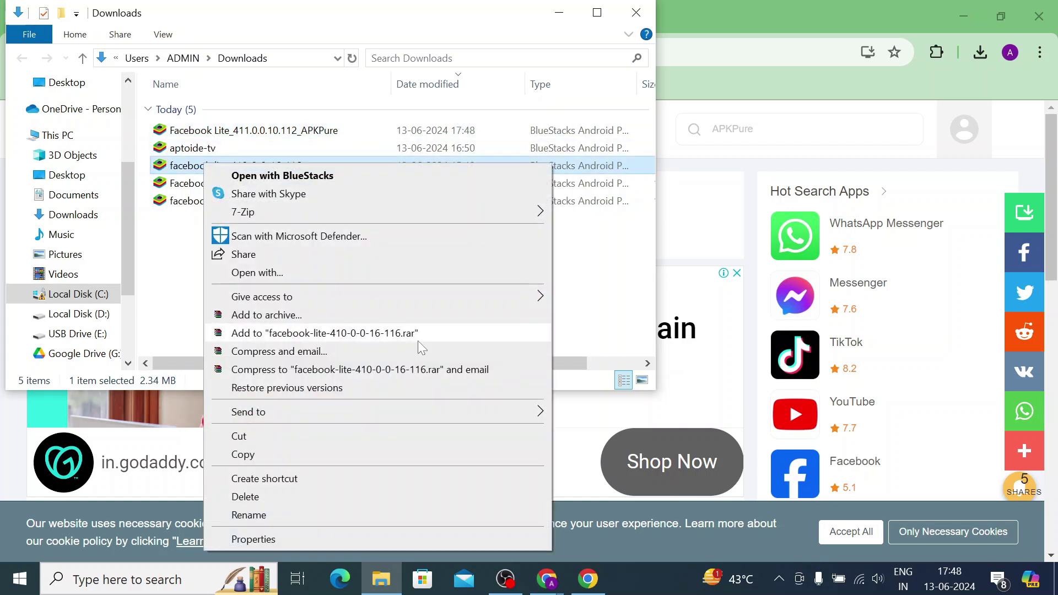
mouse_move(417, 415)
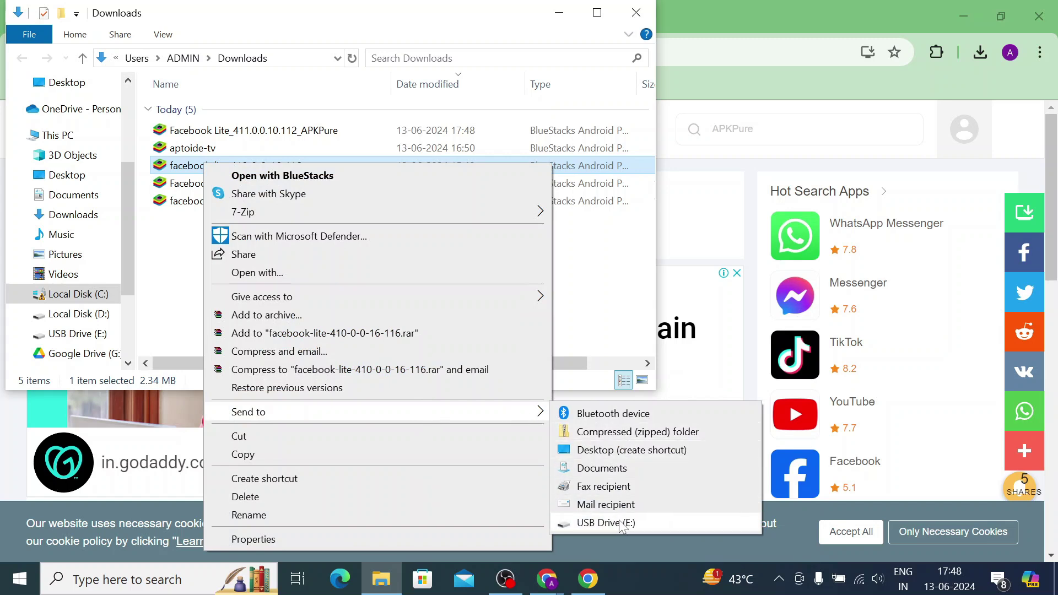
left_click(165, 243)
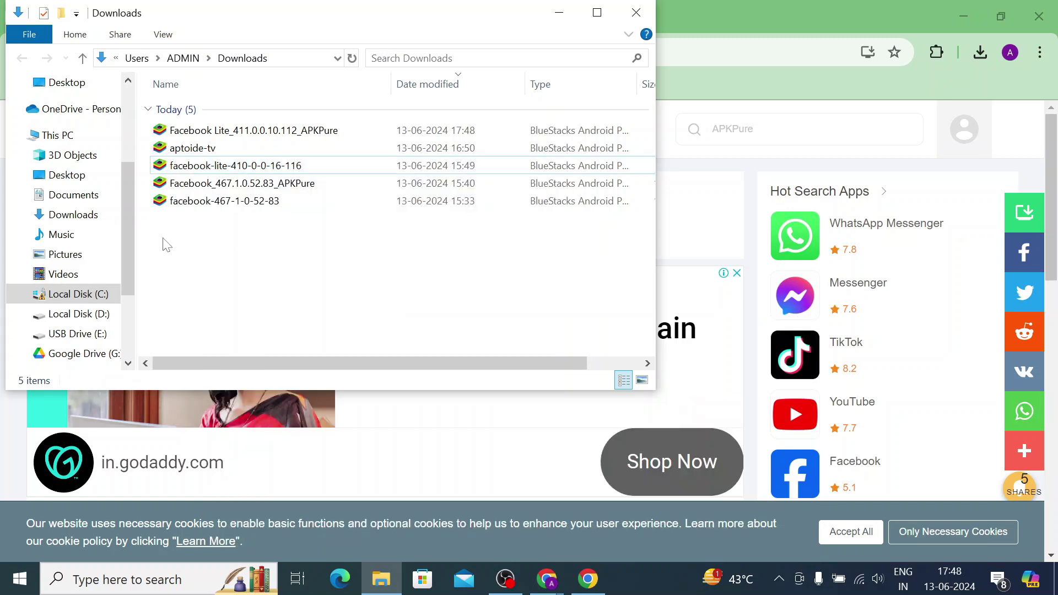
right_click(210, 170)
mouse_move(379, 421)
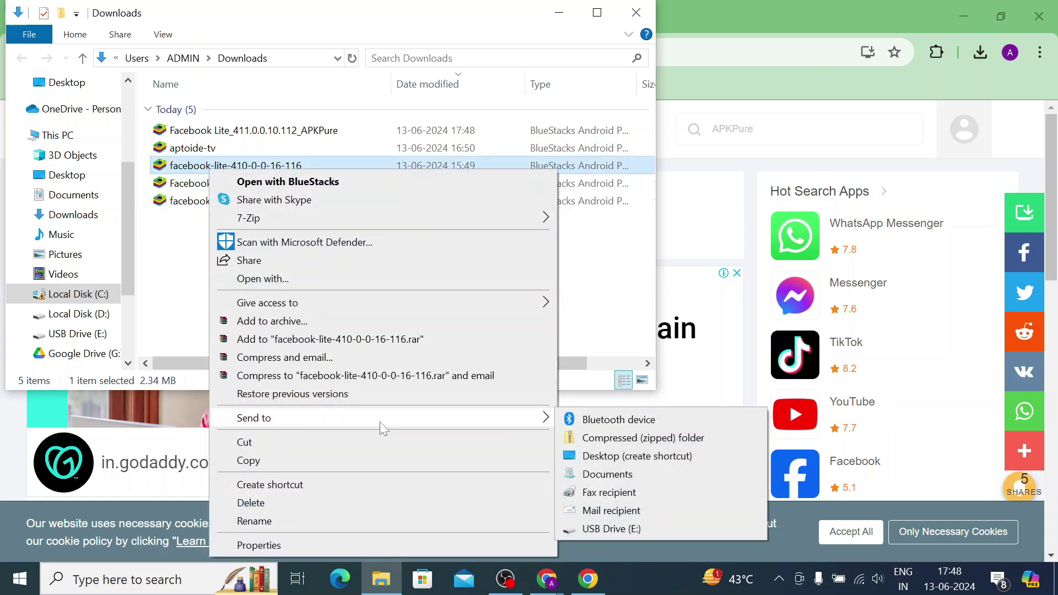
left_click(602, 529)
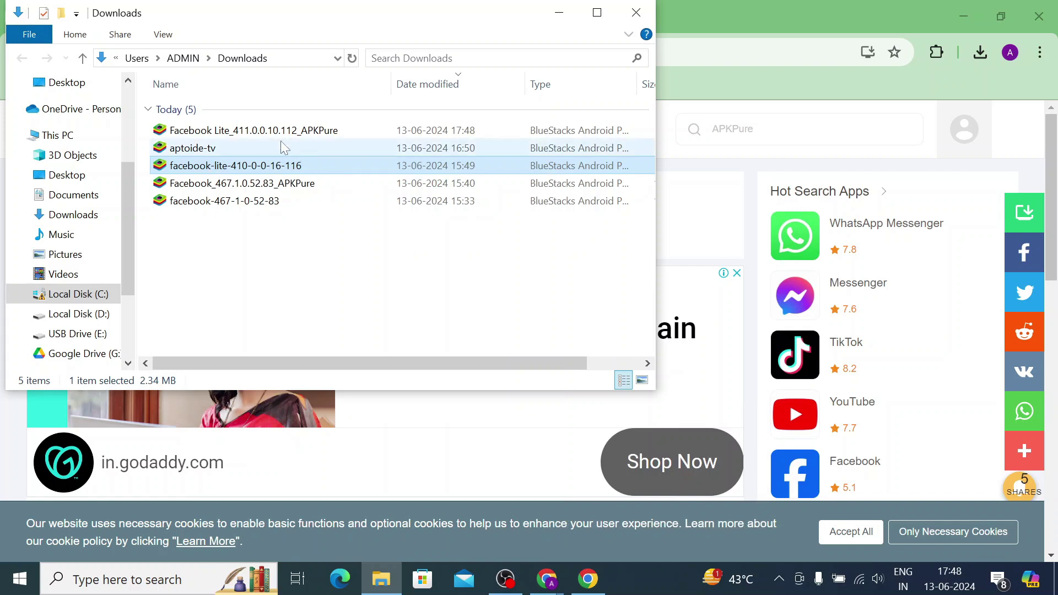
right_click(239, 130)
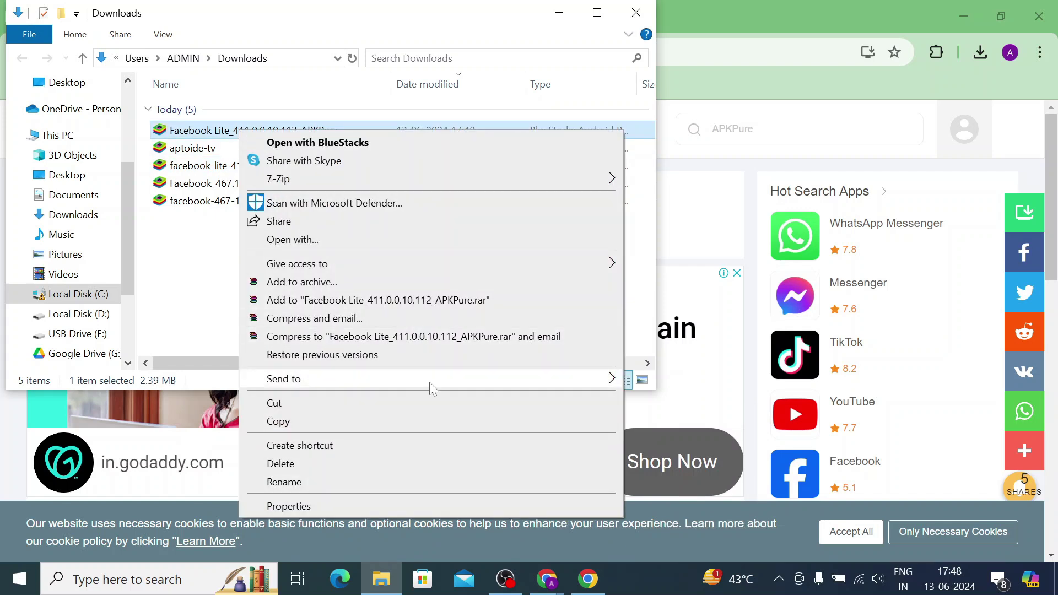
mouse_move(431, 383)
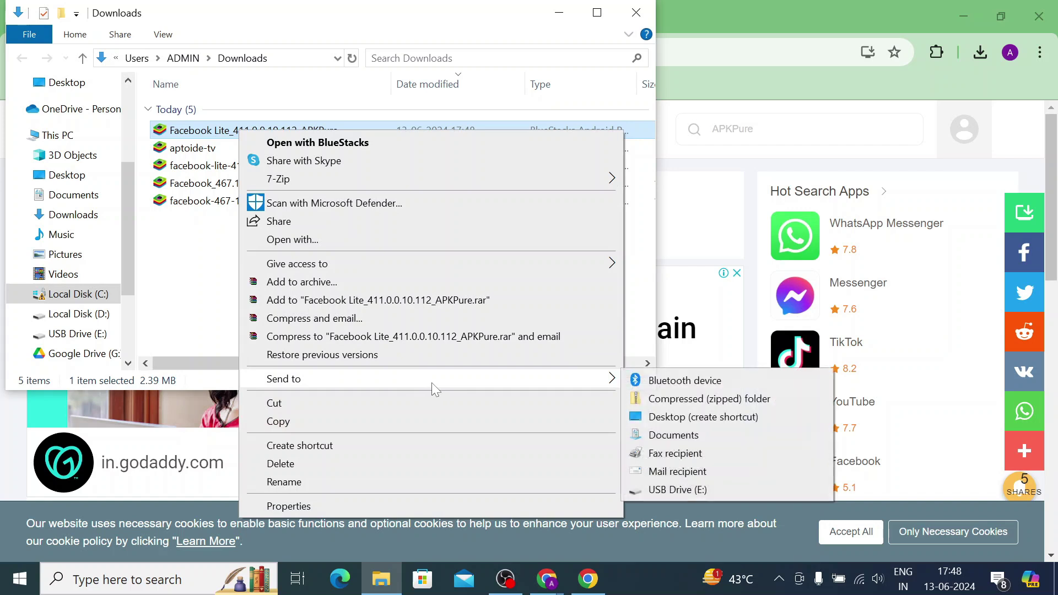
left_click(665, 491)
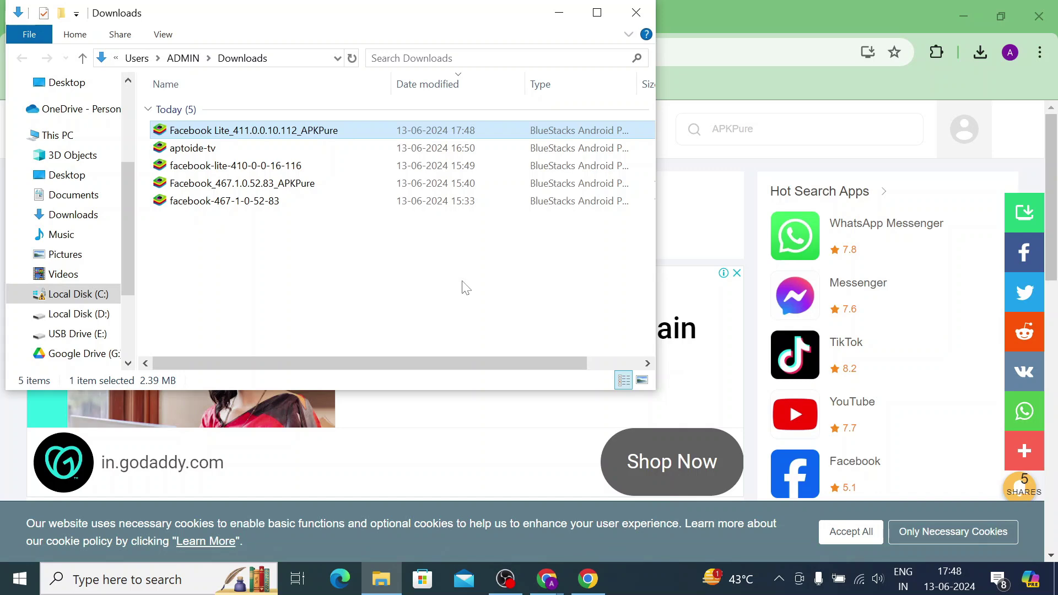
Close the Downloads window, minimize Chrome, and launch Google Play Store on the TV
left_click(642, 14)
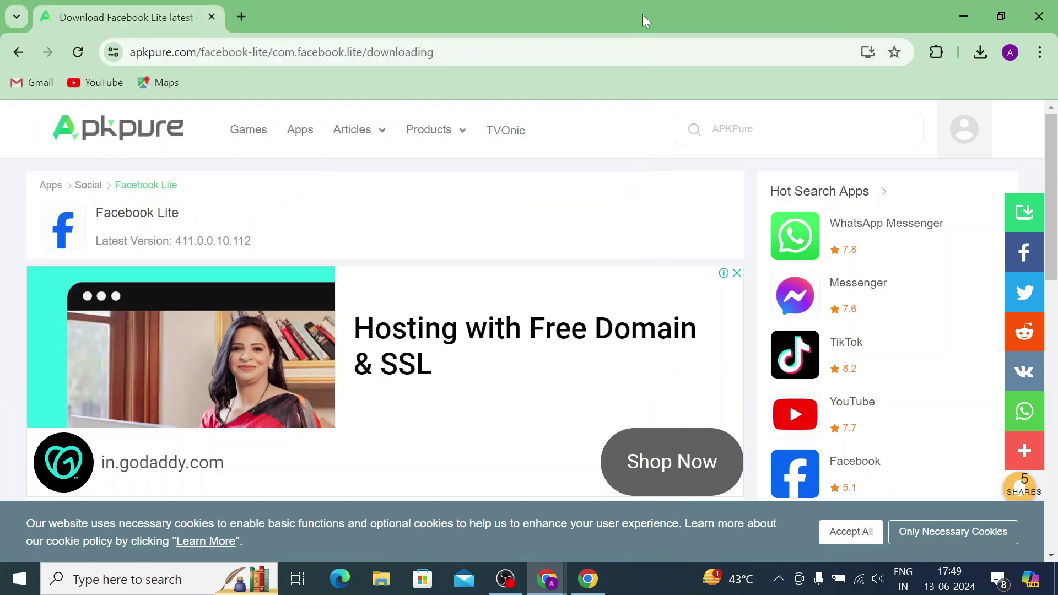
left_click(954, 7)
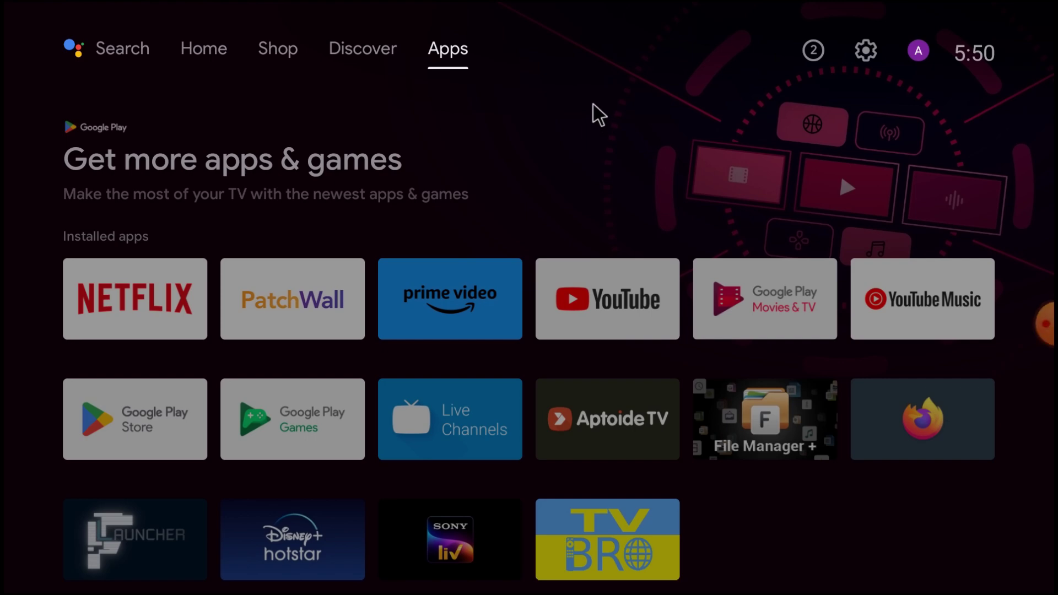
key("Down")
key("Down")
key("Down")
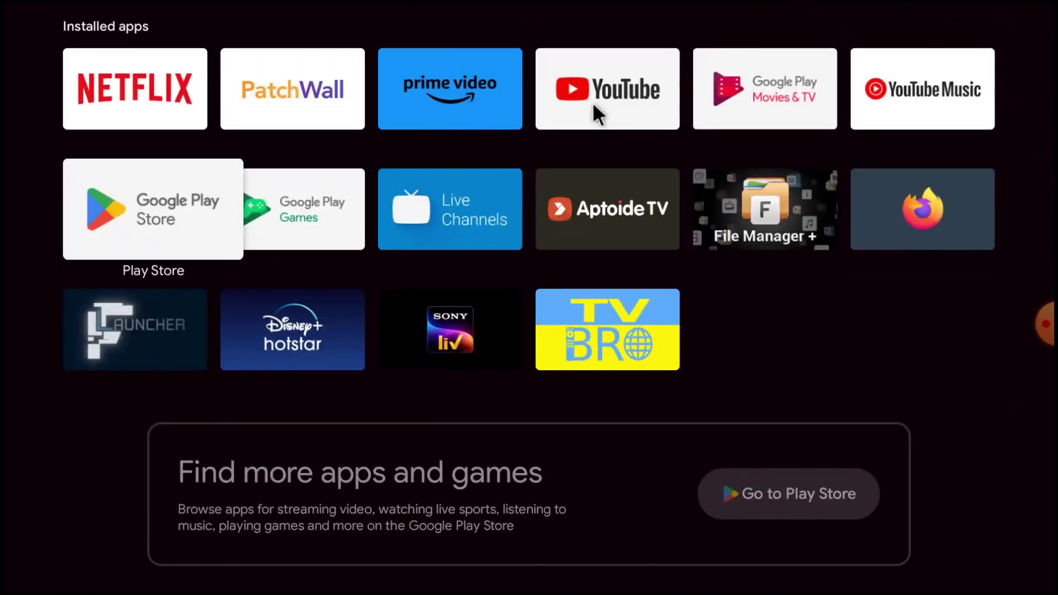
key("Return")
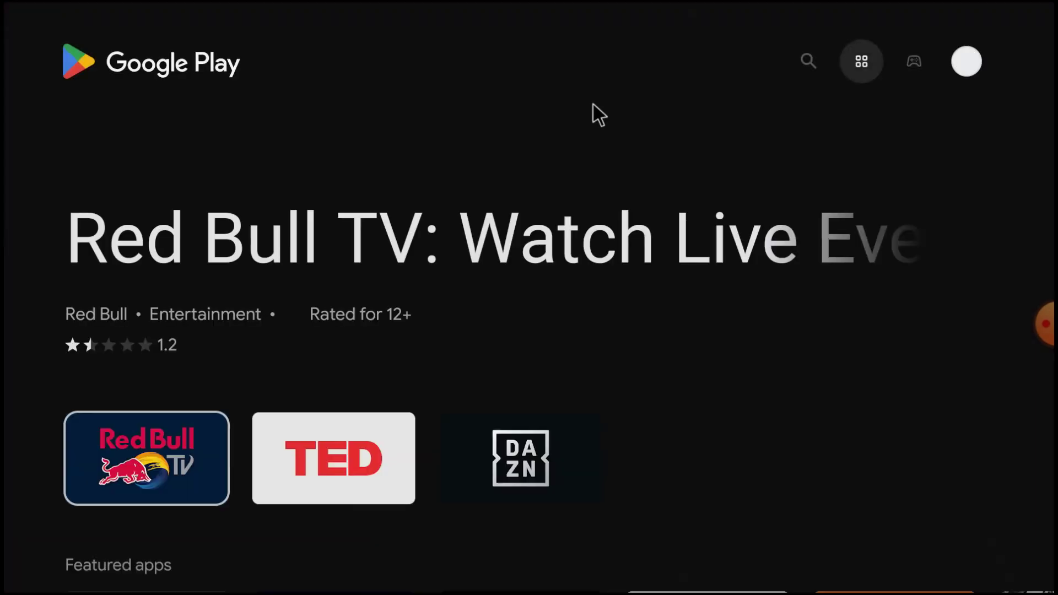
Search the Play Store for 'fi' with the on-screen keyboard, deleting a stray 'q'
key("Up")
key("Left")
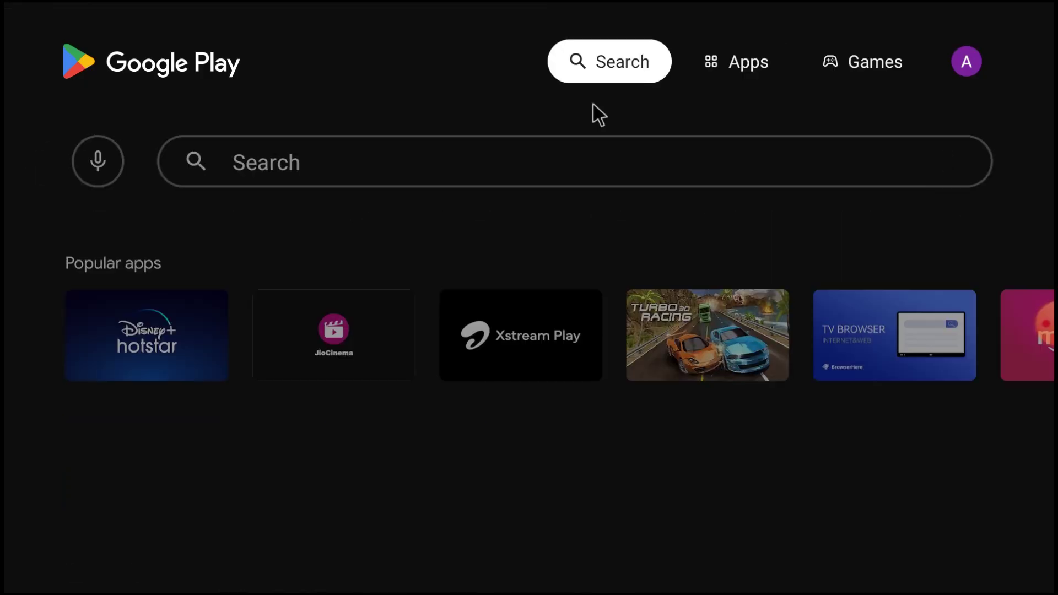
key("Down")
key("Right")
key("Return")
type("q")
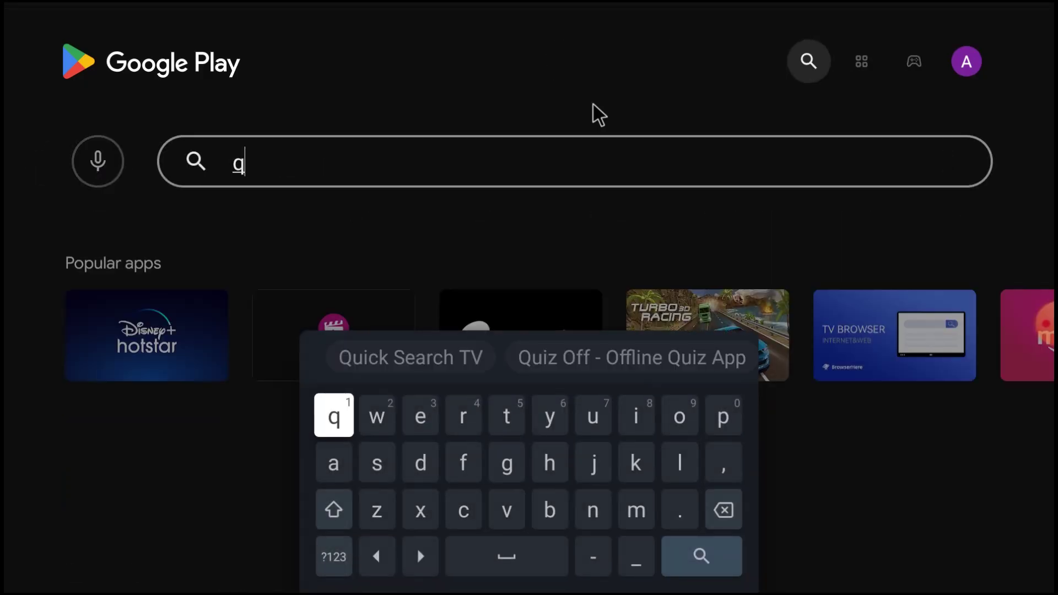
key("Down")
key("Down")
key("Right")
key("Right")
key("Right")
key("Right")
key("Right")
key("Right")
key("Right")
key("Right")
key("Right")
key("Return")
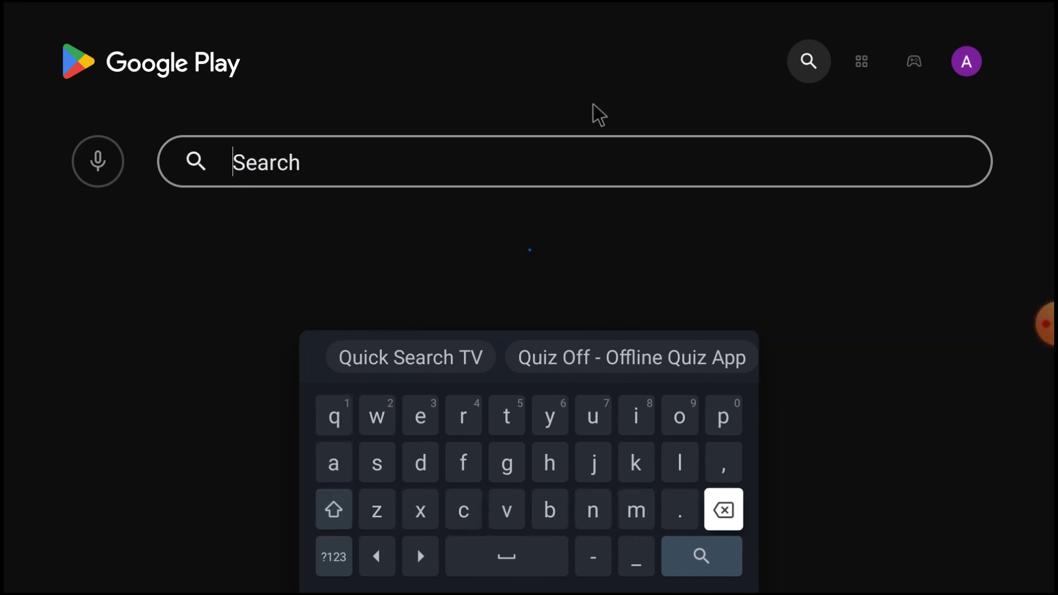
key("Left")
key("Left")
key("Left")
key("Left")
key("Left")
key("Left")
key("Up")
key("Return")
key("Right")
key("Right")
key("Right")
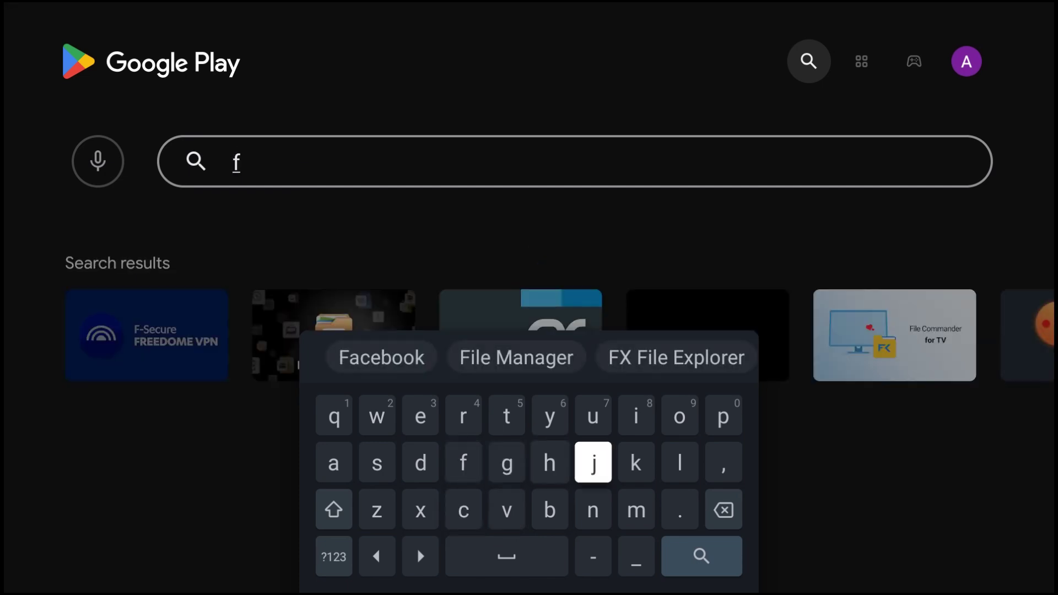
key("Right")
key("Right")
key("Left")
key("Up")
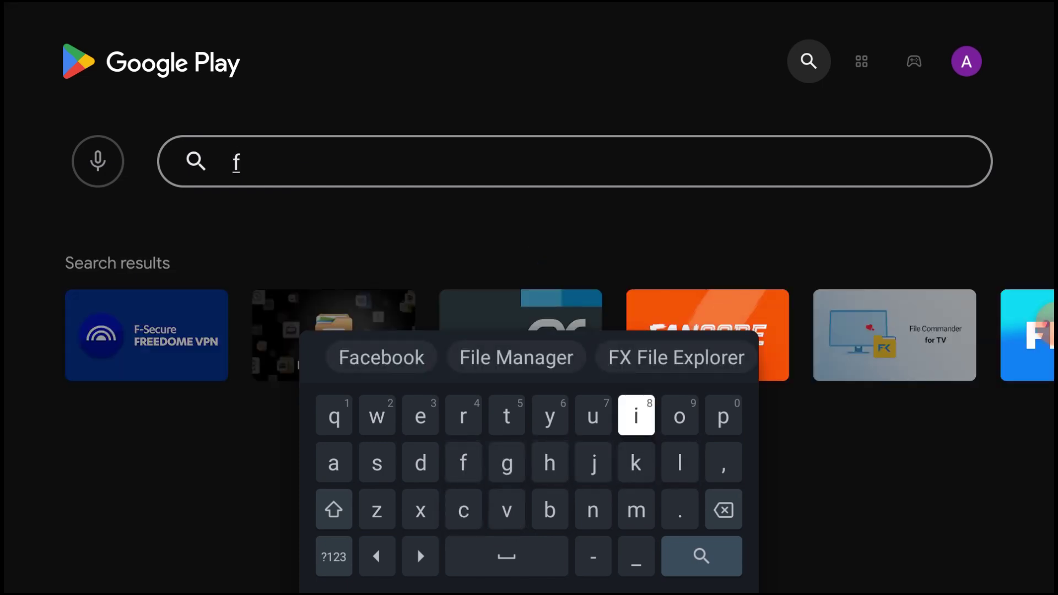
key("Return")
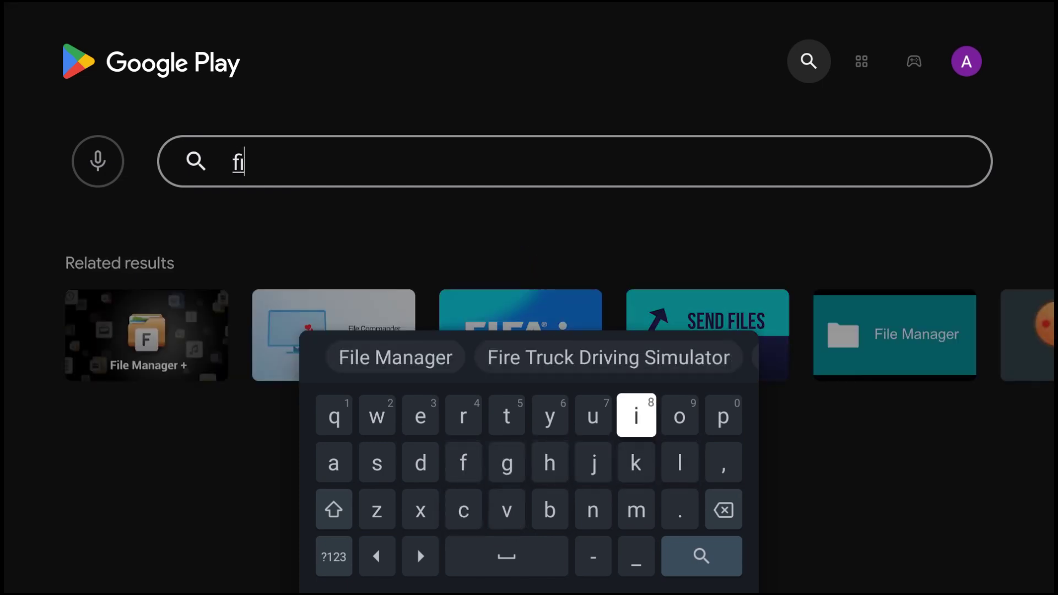
Check File Manager +'s page shows it installed, then return to the results
key("Escape")
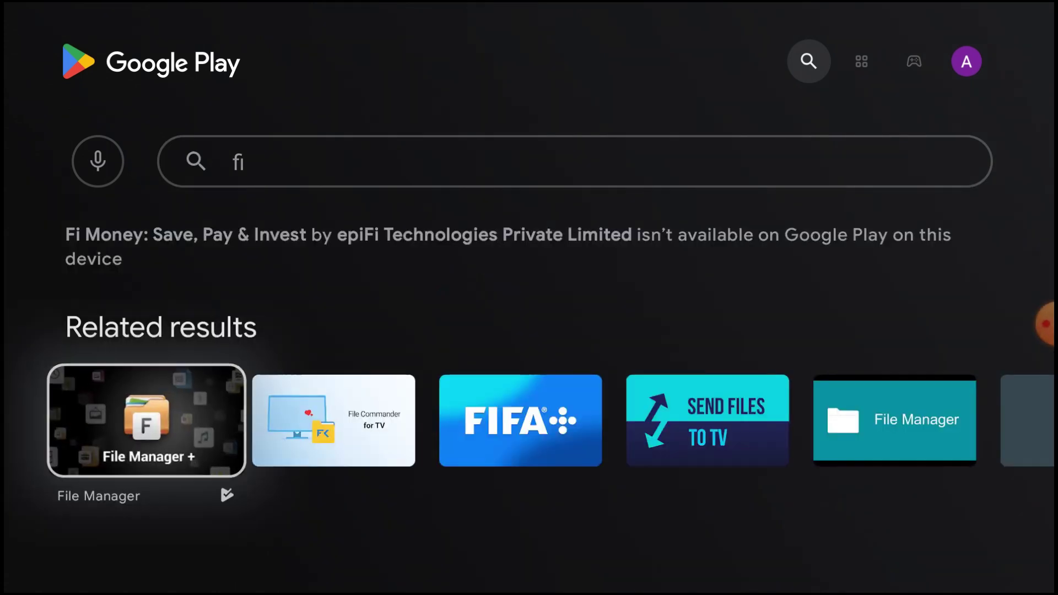
left_click(131, 433)
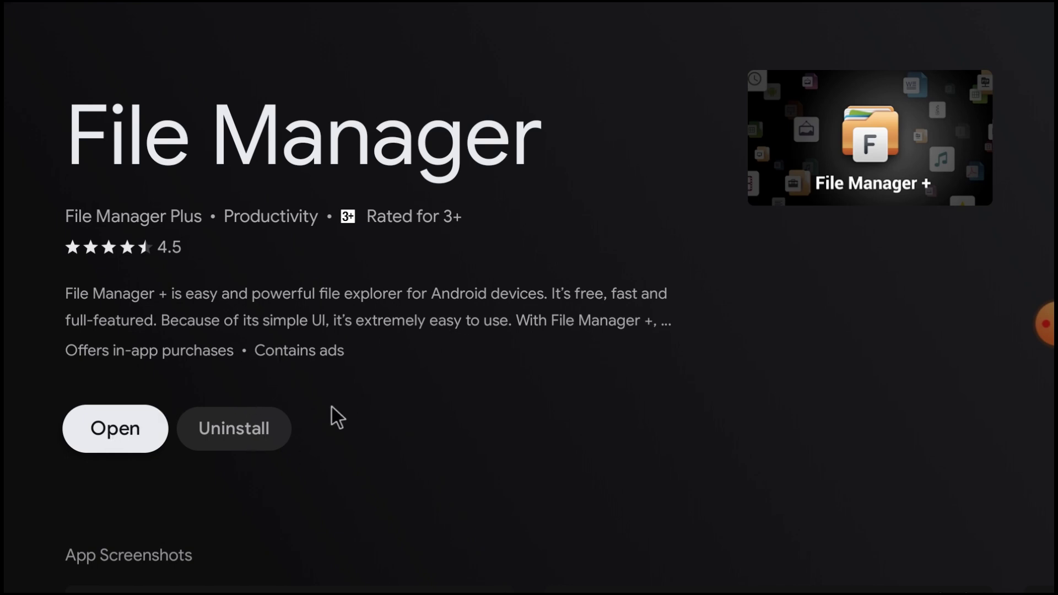
key("Escape")
key("Up")
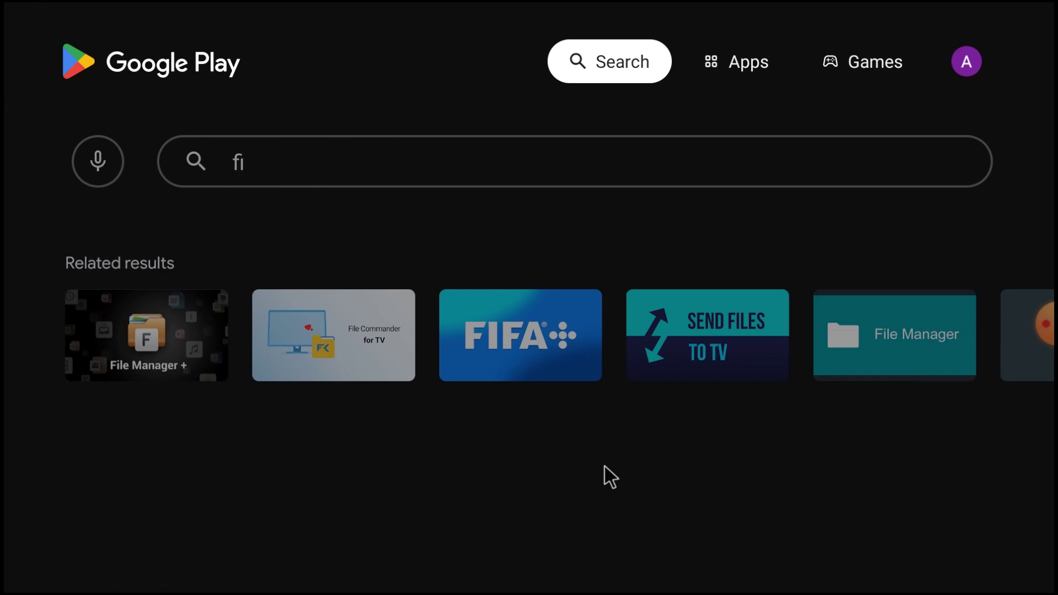
Leave the Play Store and go to Device Preferences in the TV Settings
key("Right")
key("Escape")
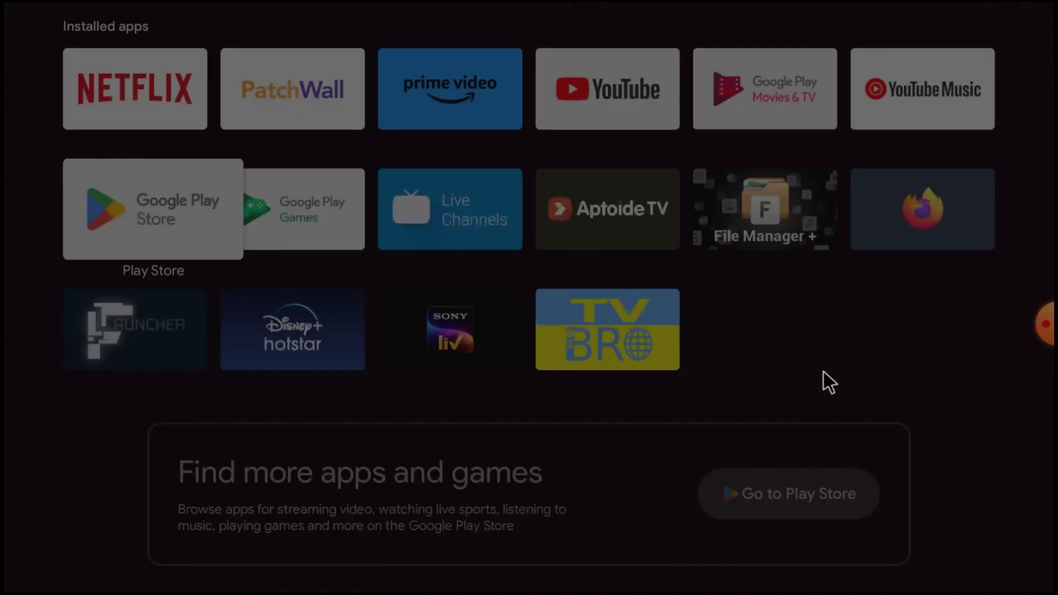
key("Up")
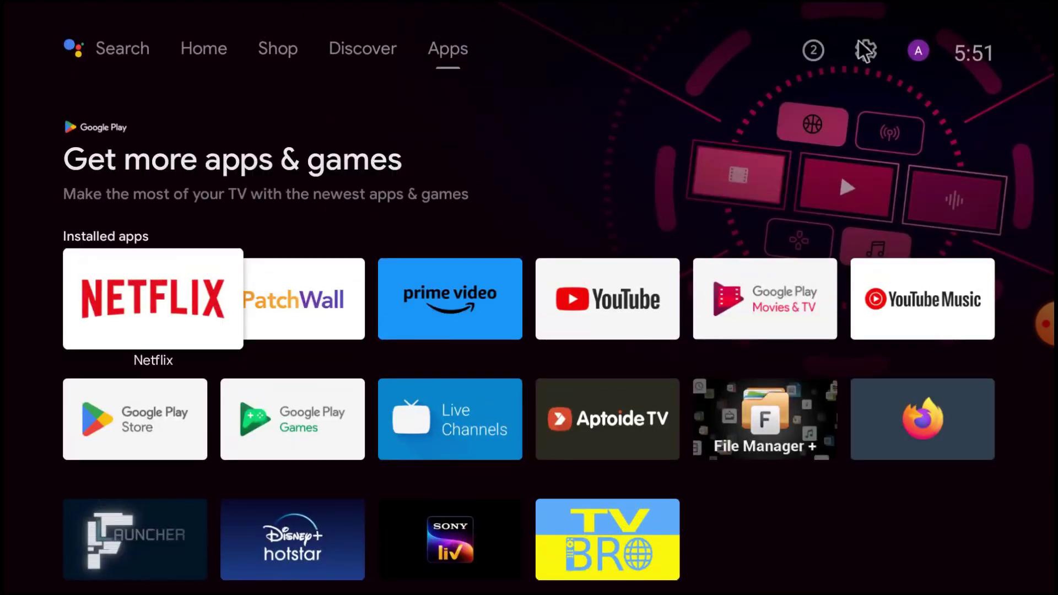
left_click(864, 55)
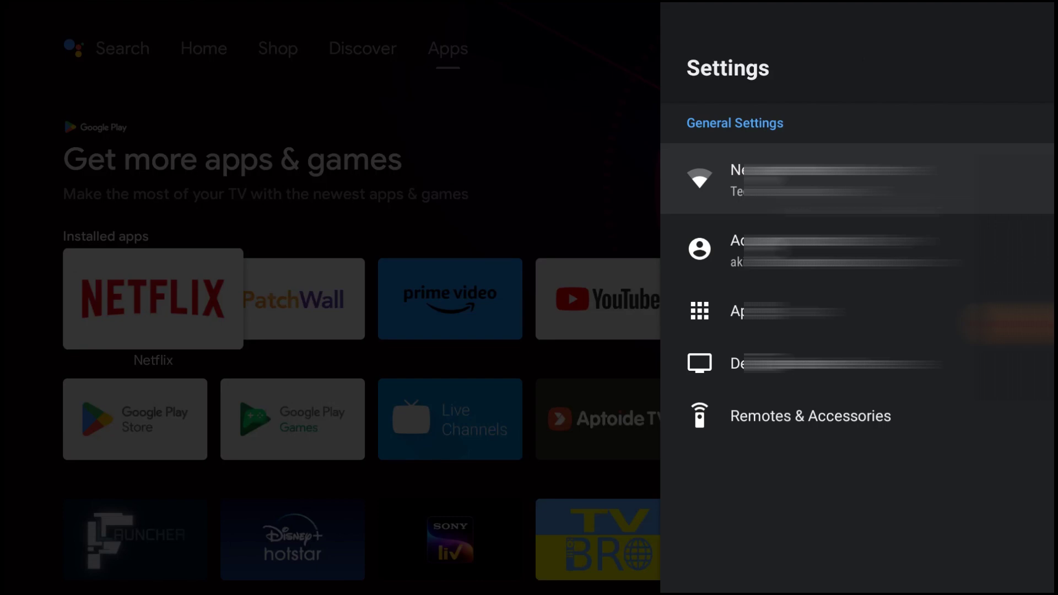
key("Down")
key("Down")
key("Return")
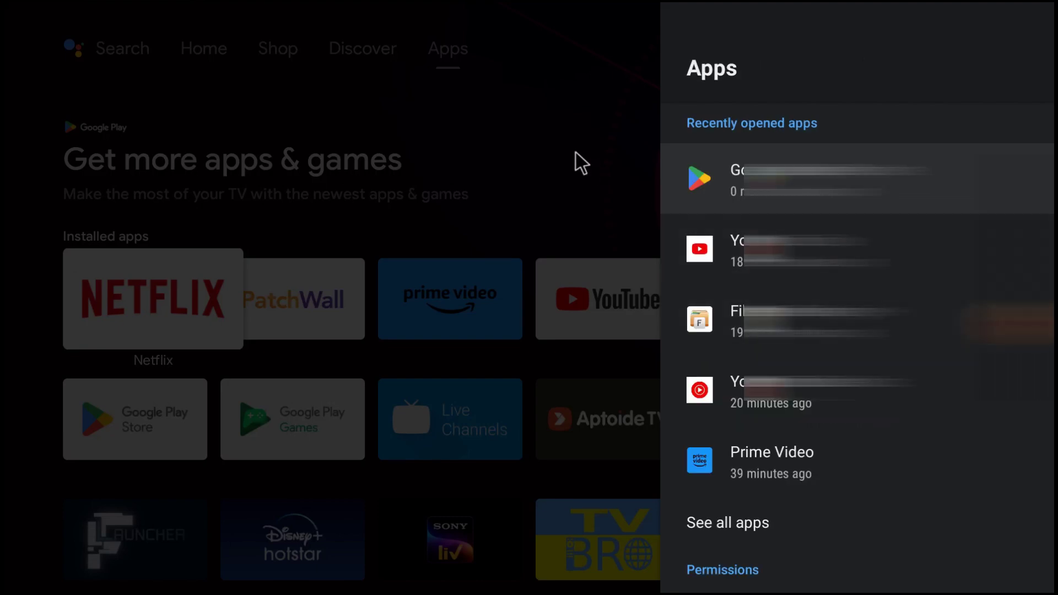
key("Escape")
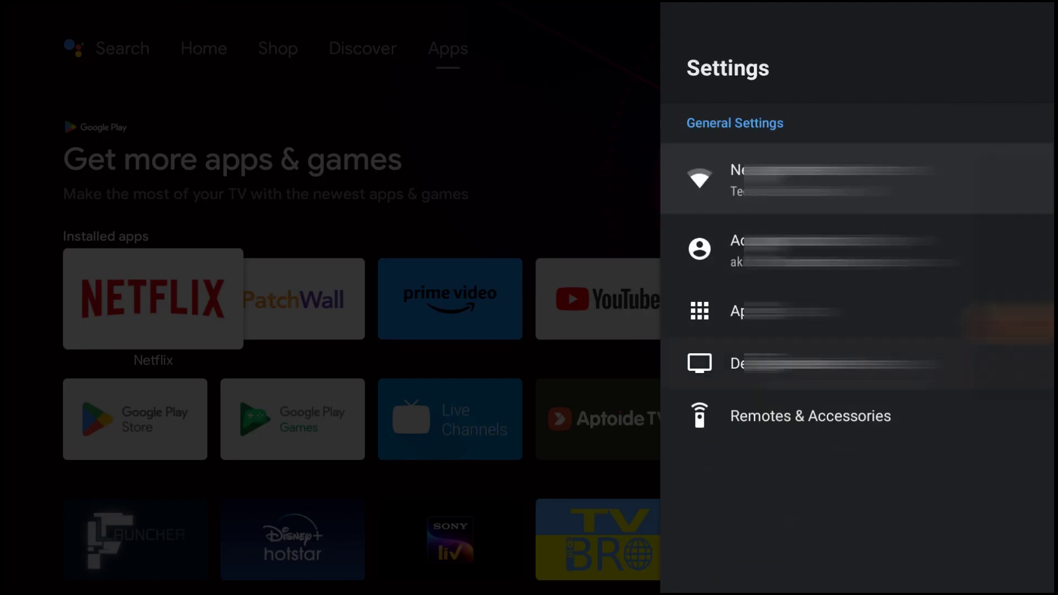
key("Down")
key("Down")
key("Down")
key("Return")
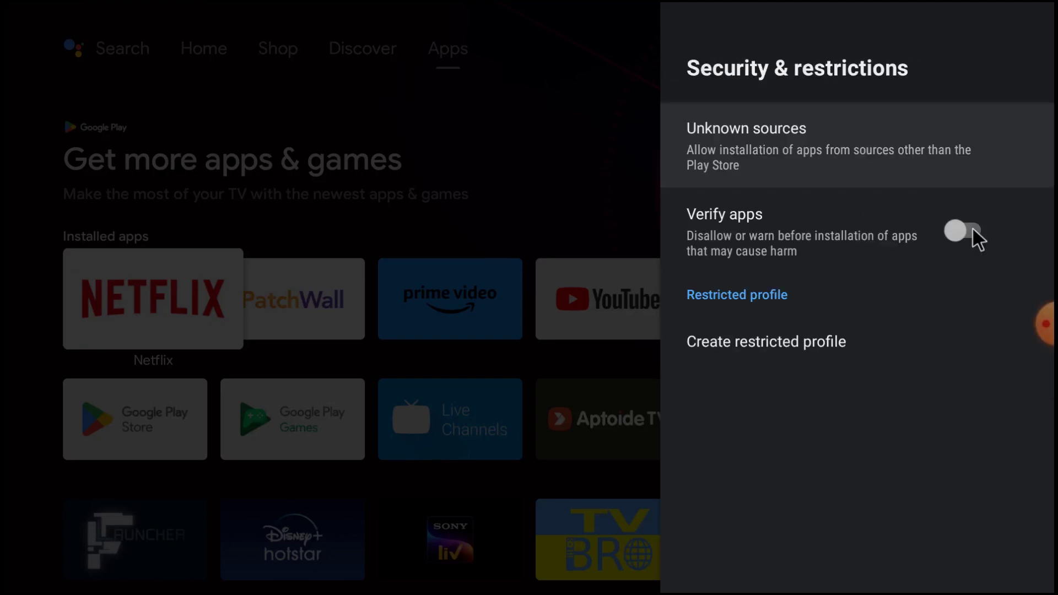
Turn off Verify apps, confirm File Manager + may install unknown apps, and exit Settings
left_click(972, 232)
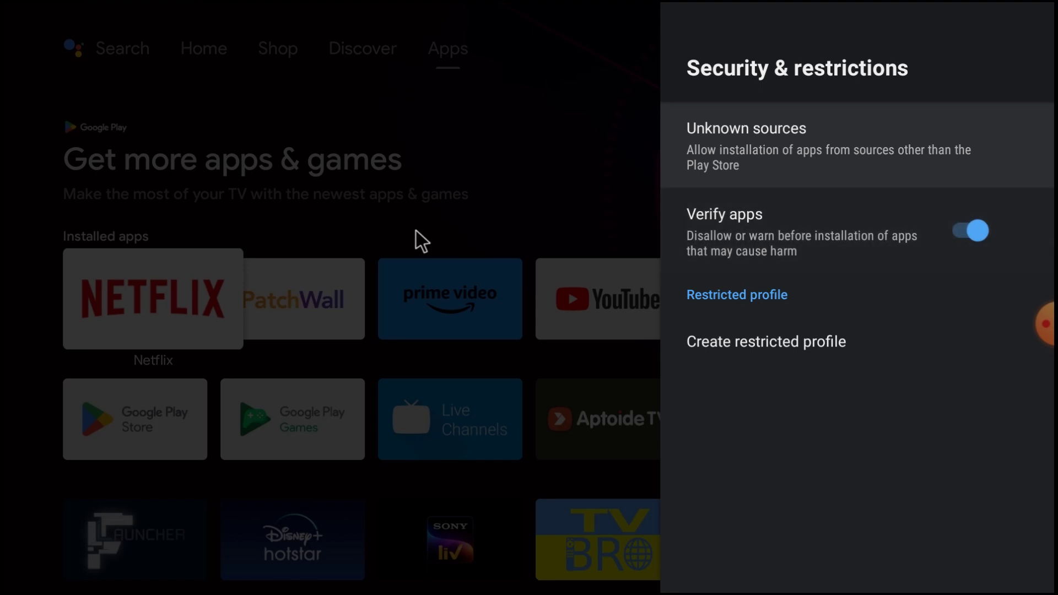
left_click(970, 242)
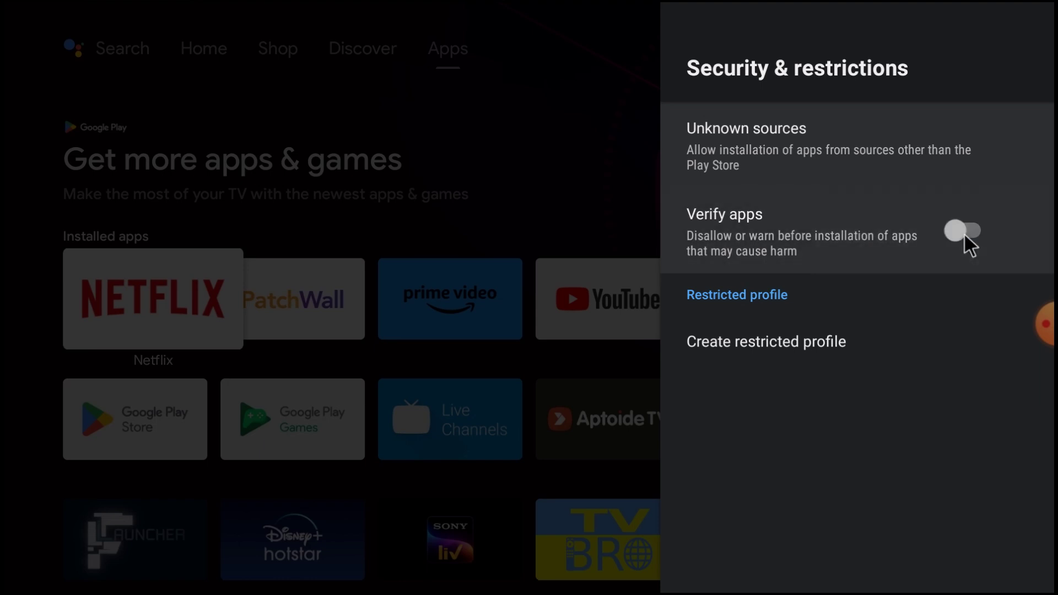
left_click(790, 158)
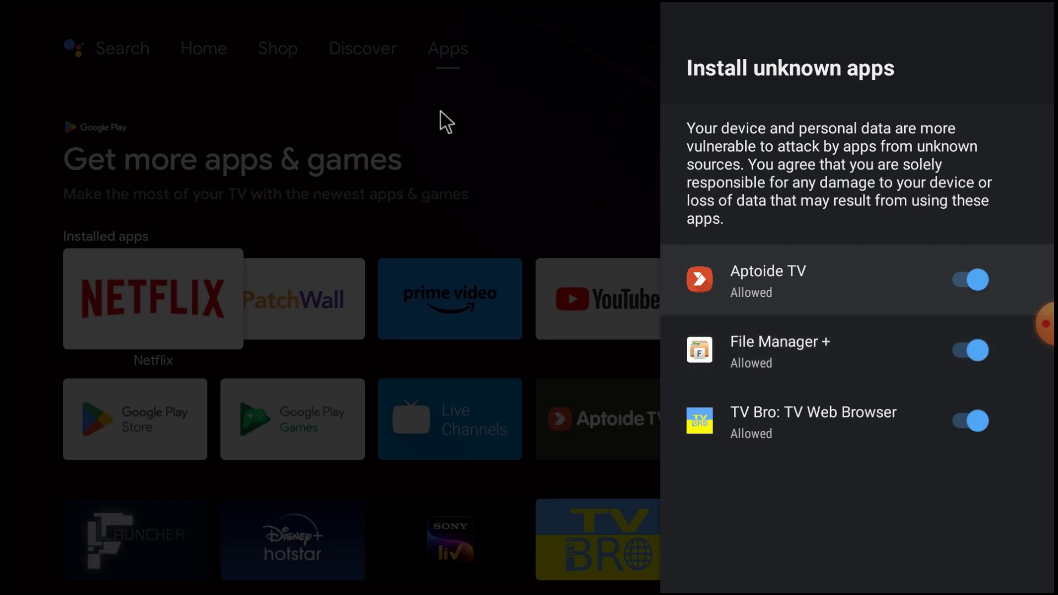
key("Escape")
key("Escape")
key("Escape")
key("Escape")
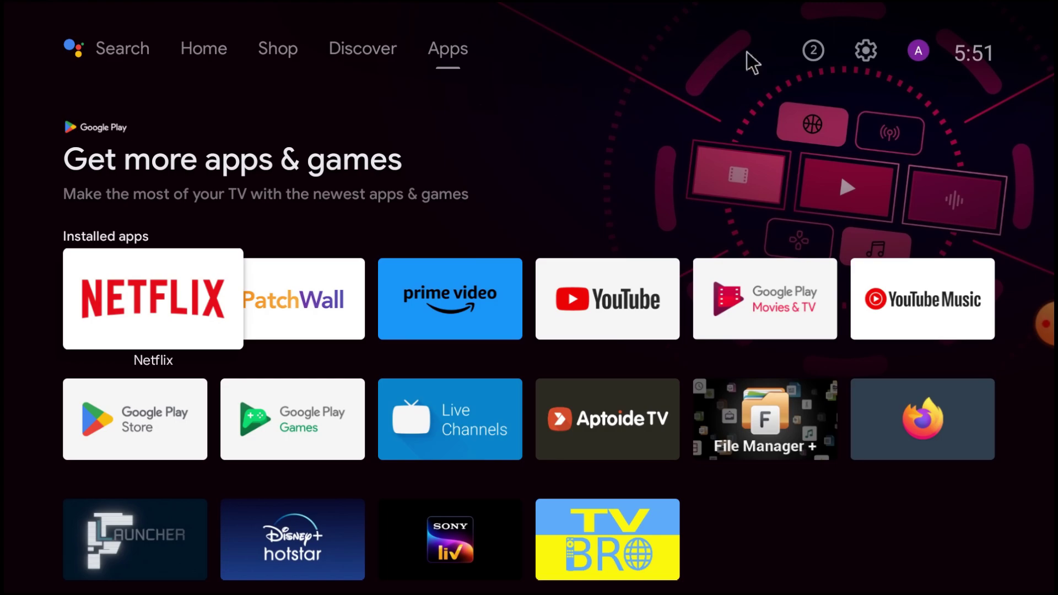
Open File Manager + from Settings > Apps under recently opened apps
left_click(863, 59)
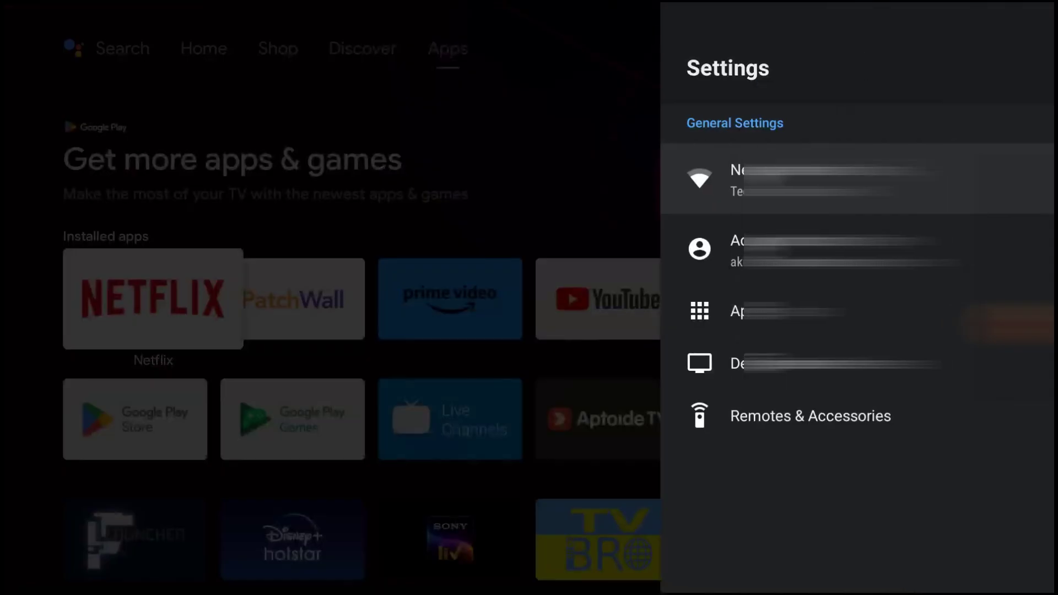
left_click(794, 303)
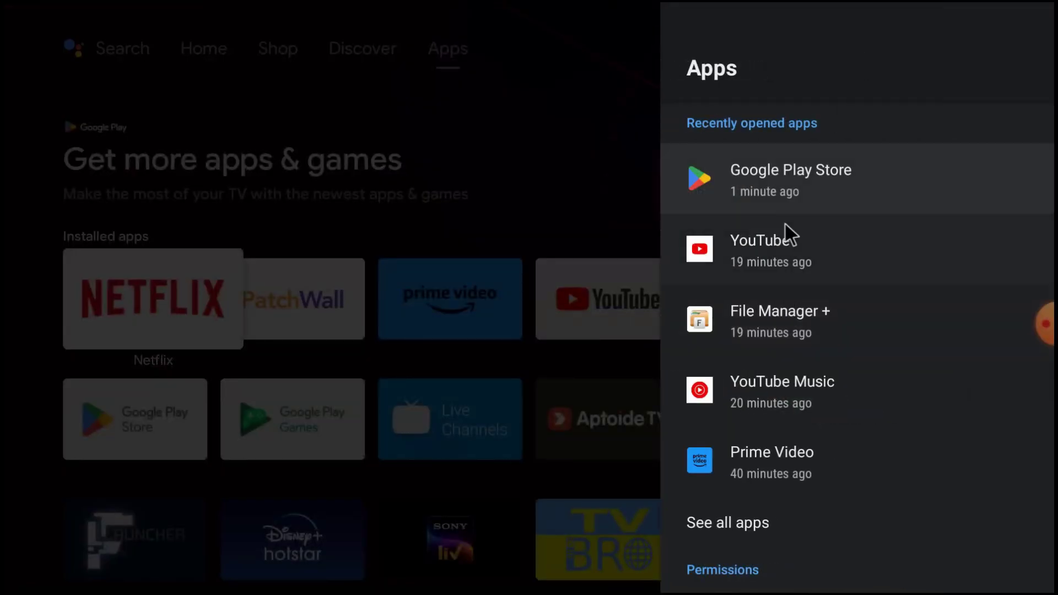
left_click(775, 314)
left_click(752, 210)
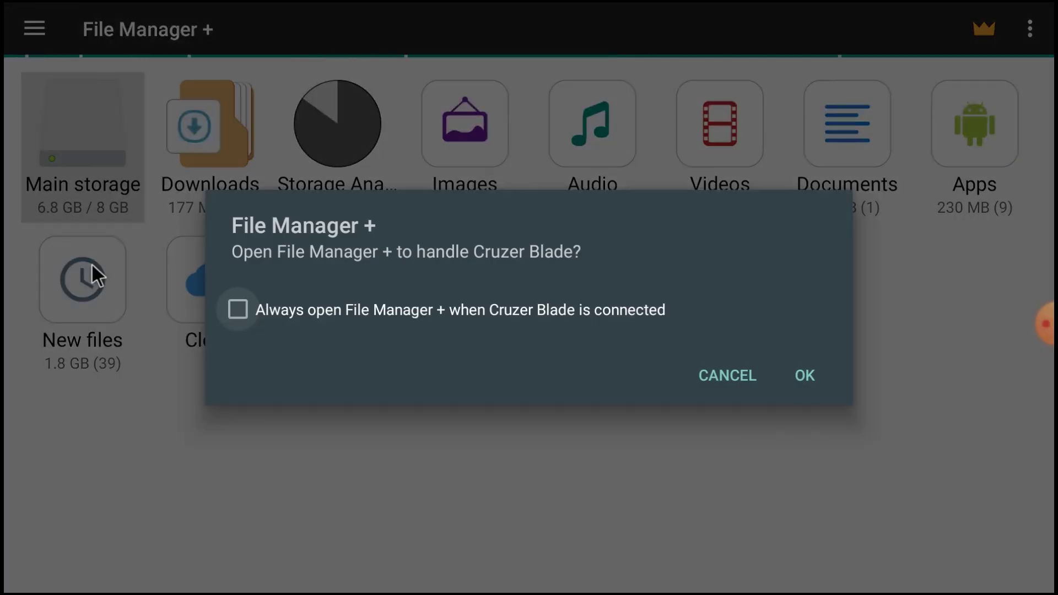
Set File Manager + to always open the USB drive and browse the SanDisk USB contents
left_click(237, 309)
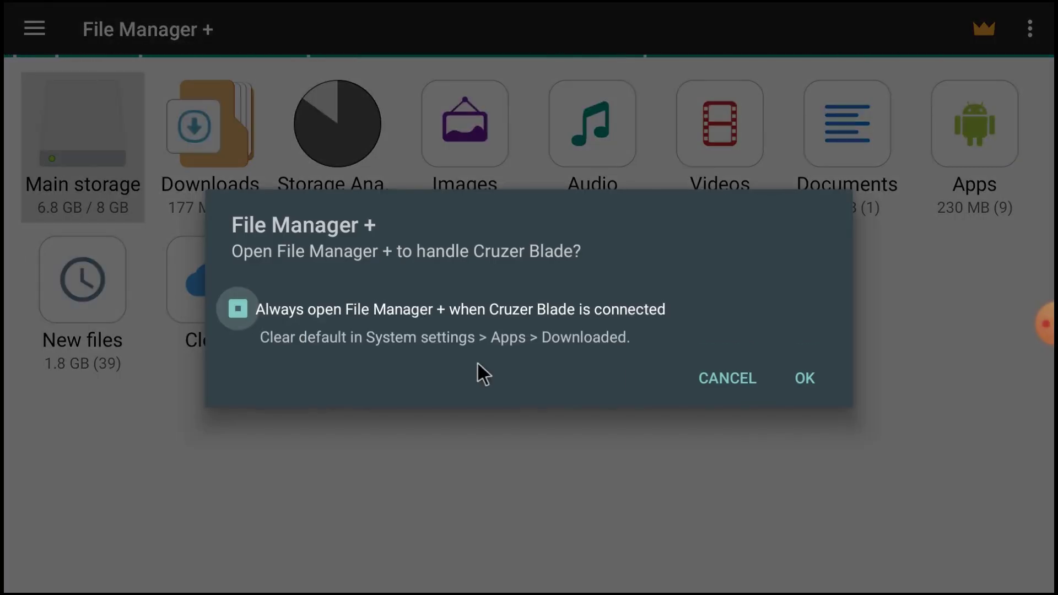
left_click(803, 379)
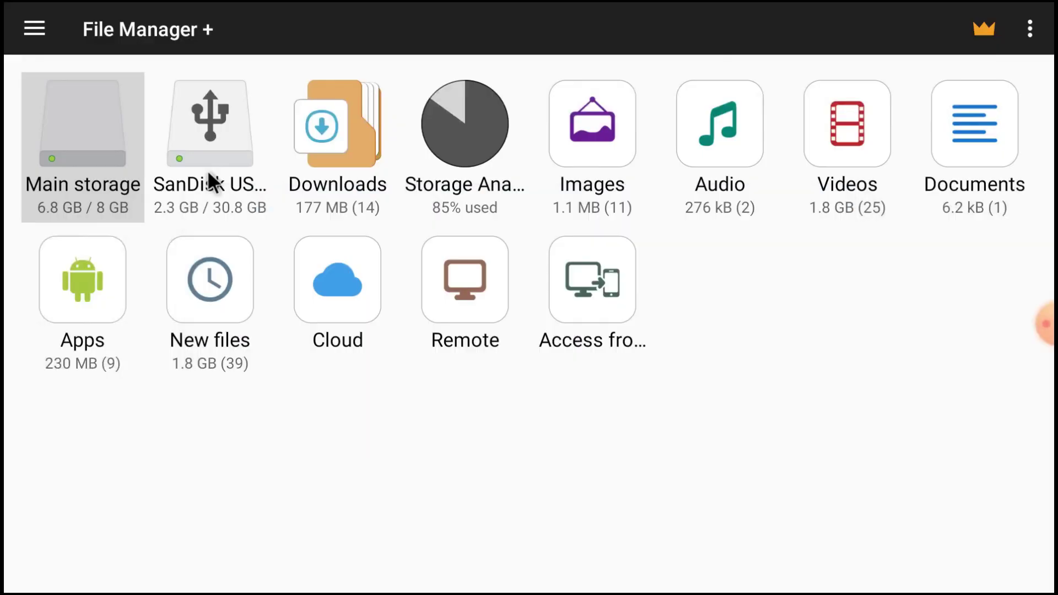
left_click(201, 150)
scroll(242, 352, "down", 1)
scroll(244, 364, "up", 1)
scroll(245, 364, "down", 1)
scroll(245, 365, "up", 1)
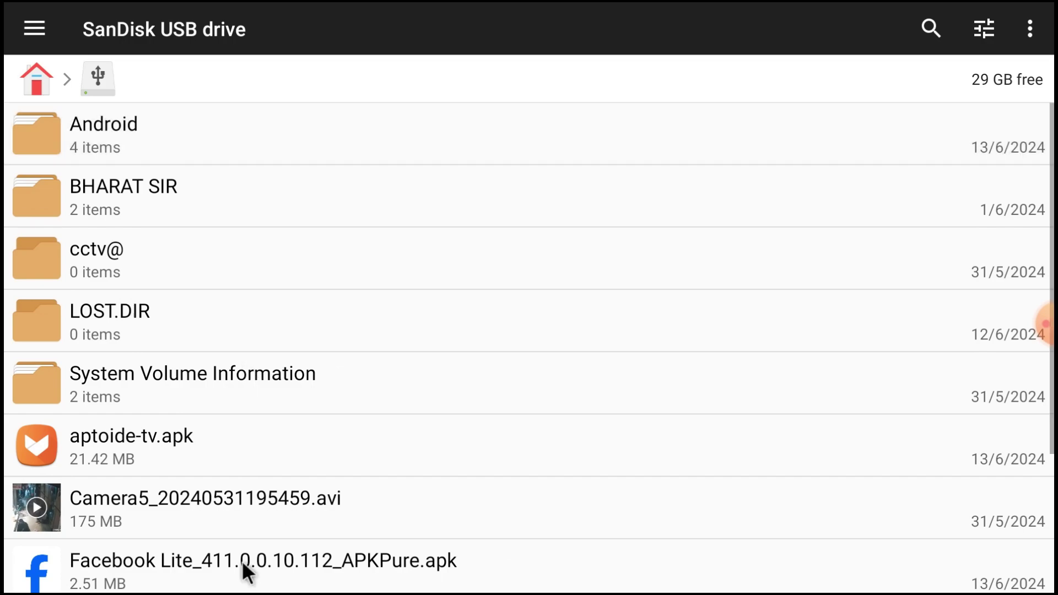
Try installing Facebook Lite_411.0.0.10.112_APKPure.apk, which fails, and dismiss the result
left_click(243, 560)
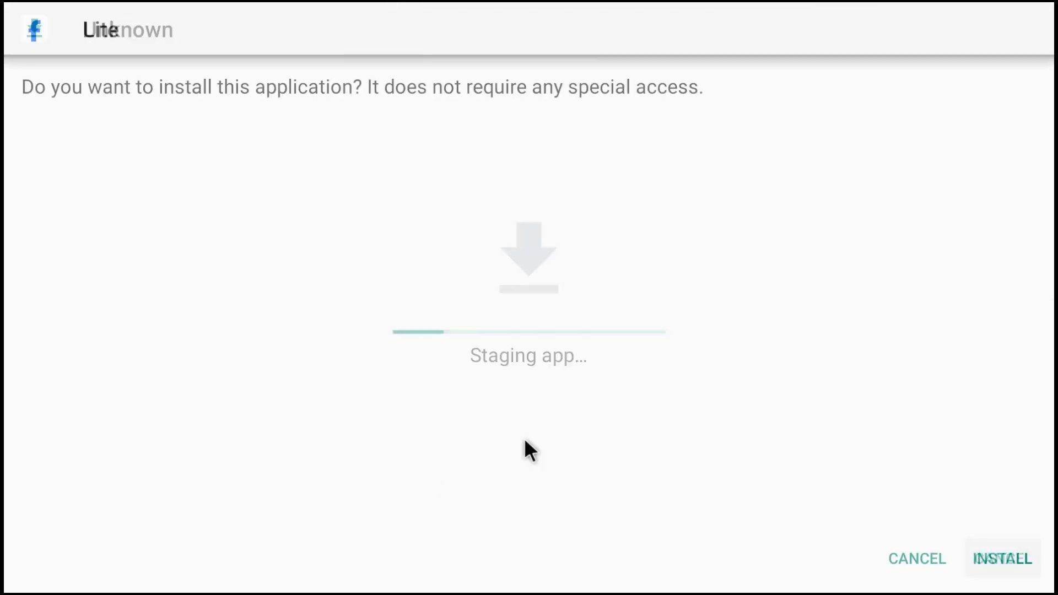
left_click(999, 559)
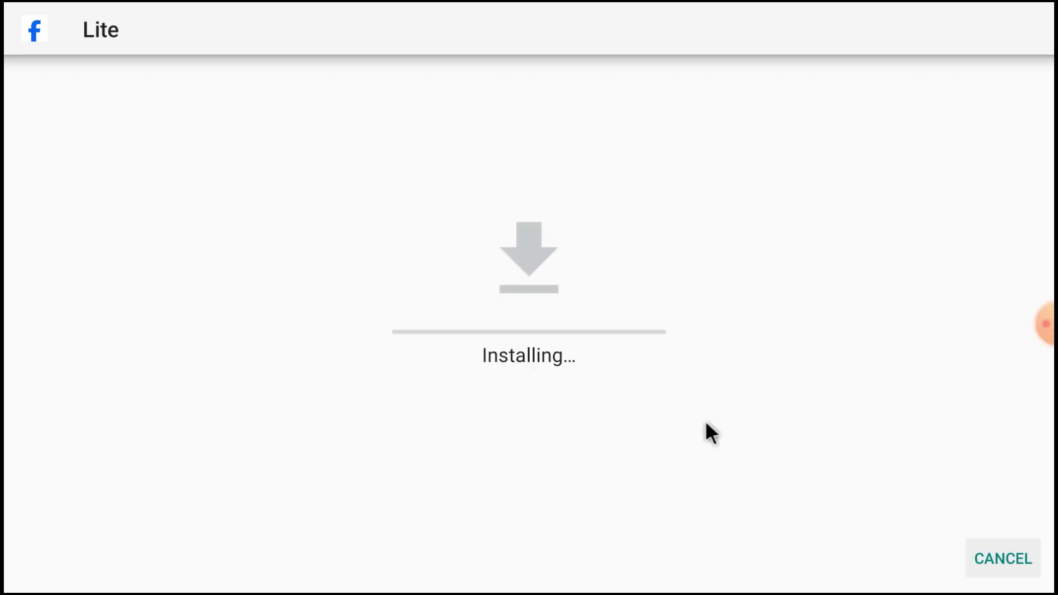
left_click(991, 554)
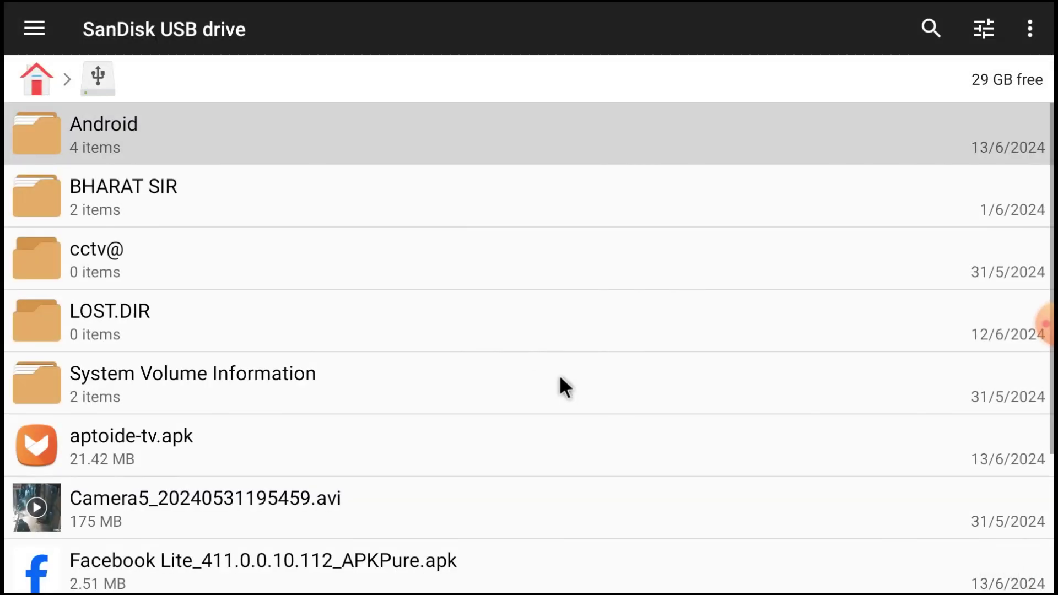
scroll(559, 376, "down", 2)
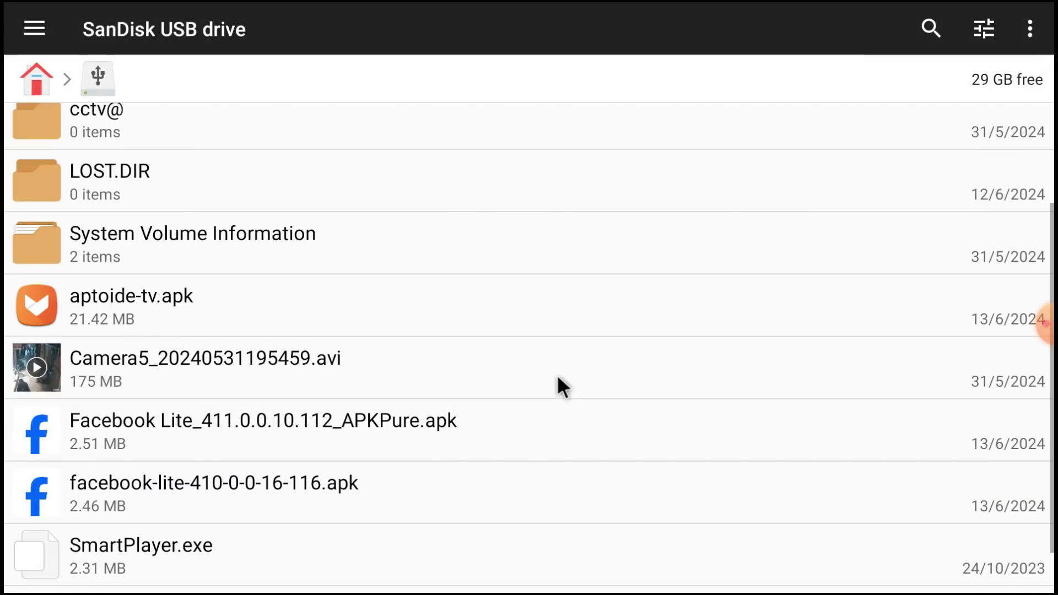
Install Aptoide from aptoide-tv.apk on the USB drive and close the 'App installed' screen
left_click(168, 304)
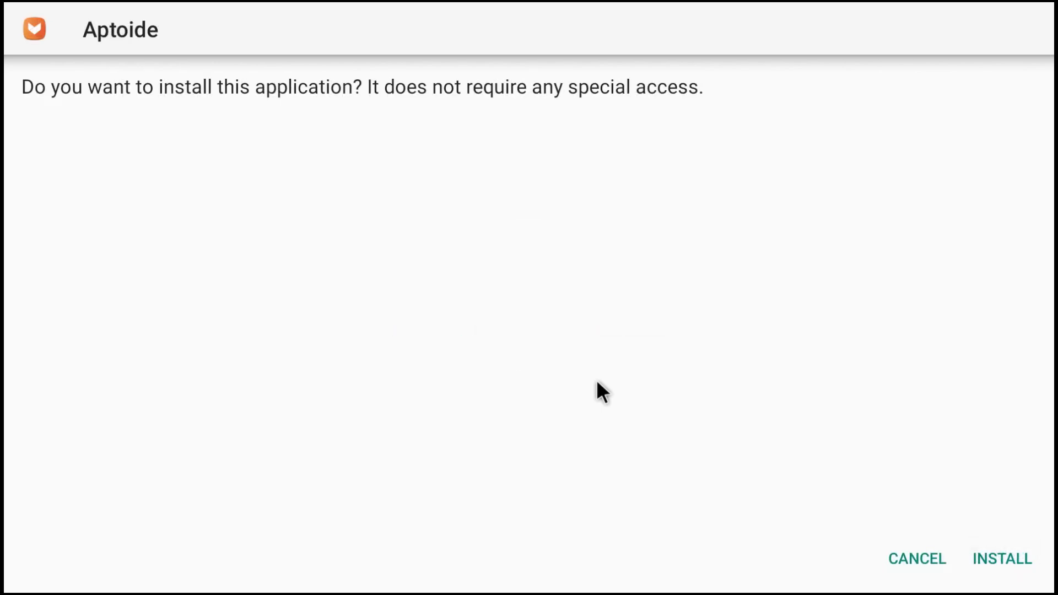
left_click(1012, 558)
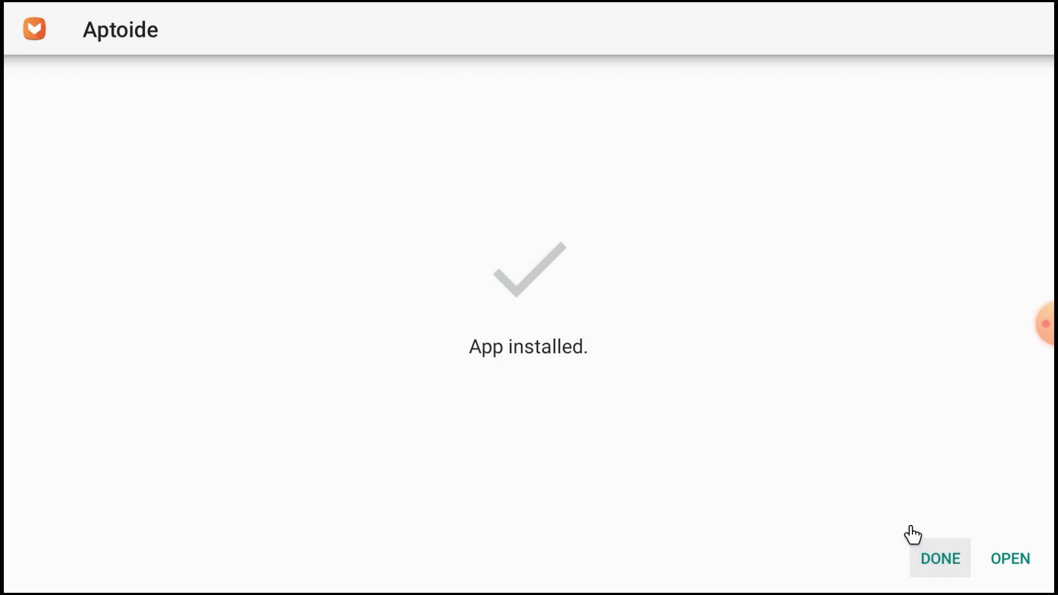
left_click(936, 567)
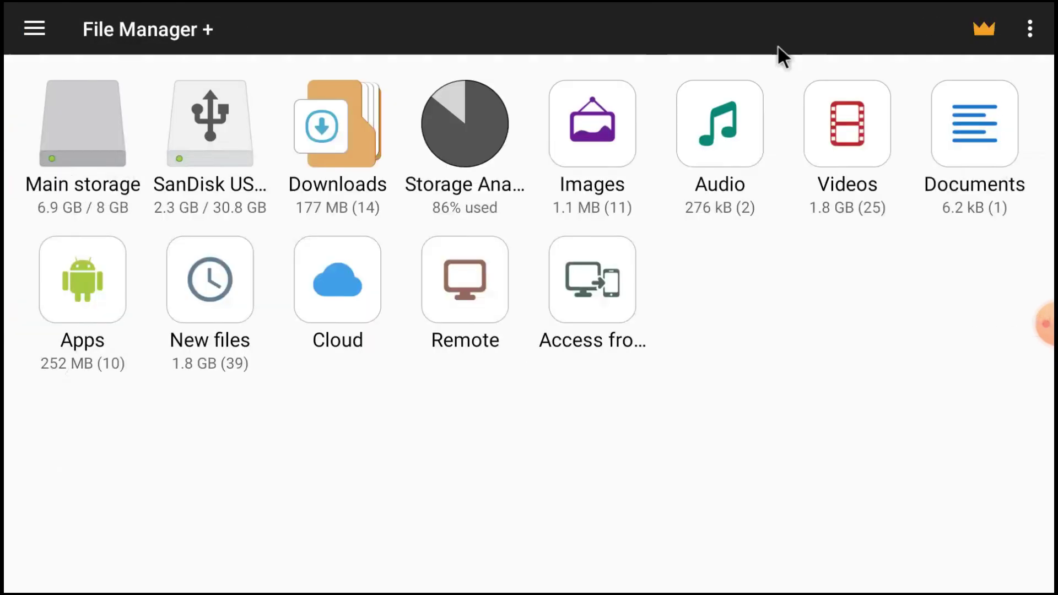
Exit File Manager + to the TV home screen and open Settings
key("Escape")
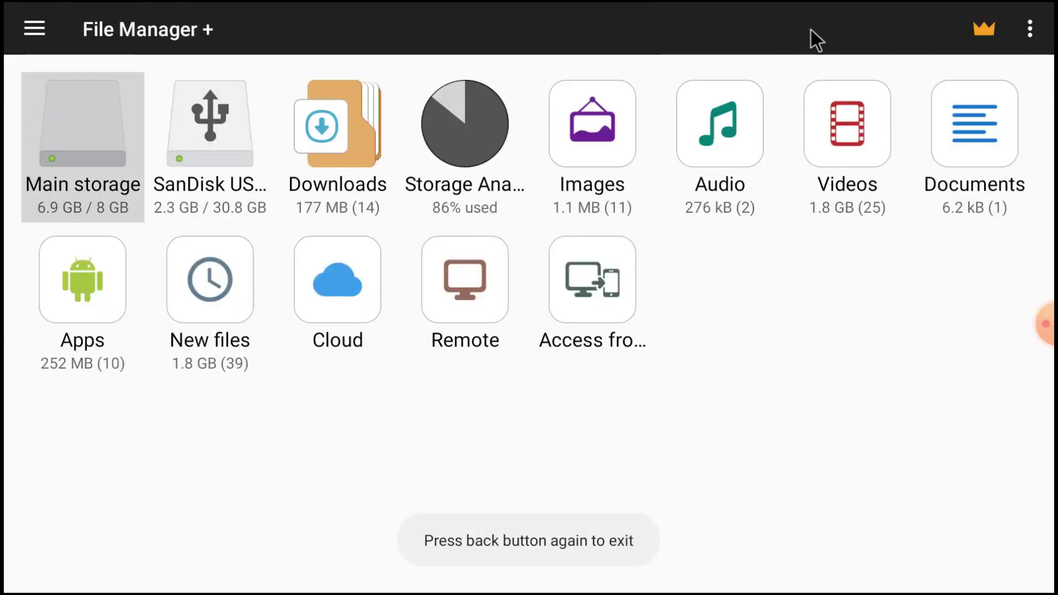
key("Escape")
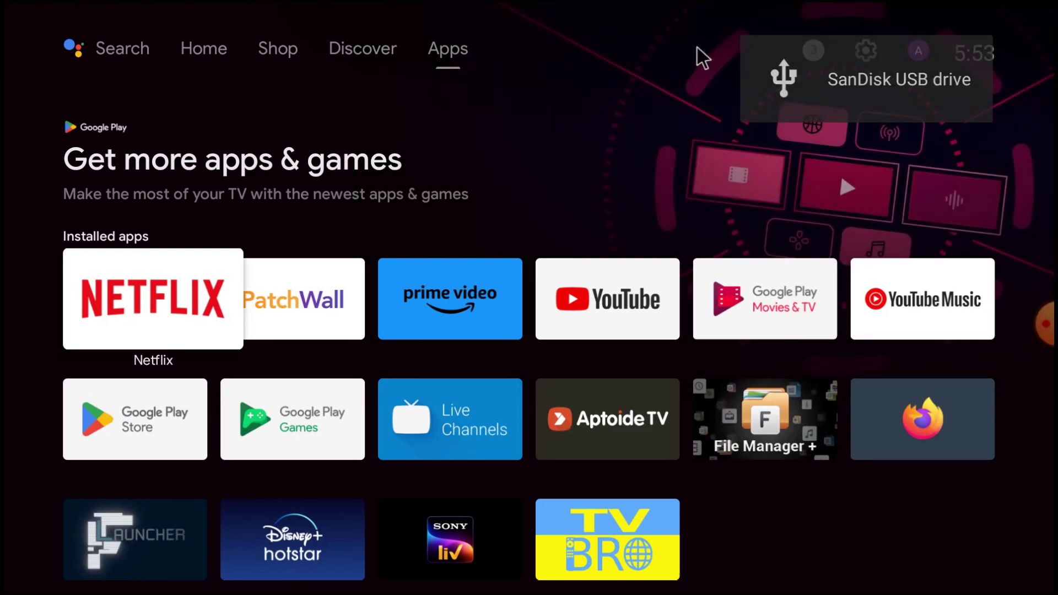
key("Up")
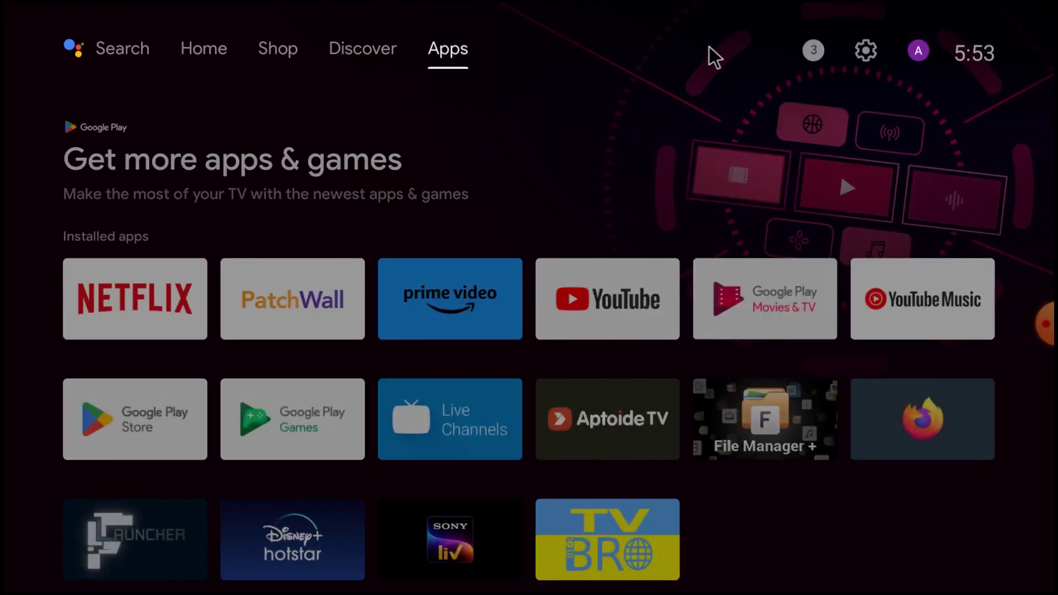
left_click(867, 51)
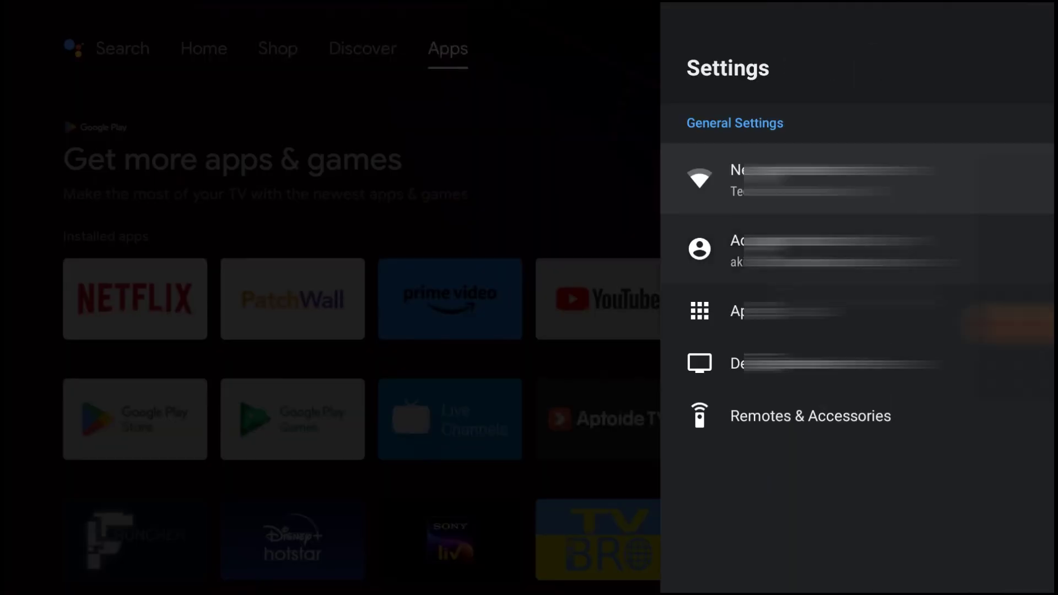
Go to Device Preferences > Security & restrictions > Unknown sources in Settings
left_click(851, 311)
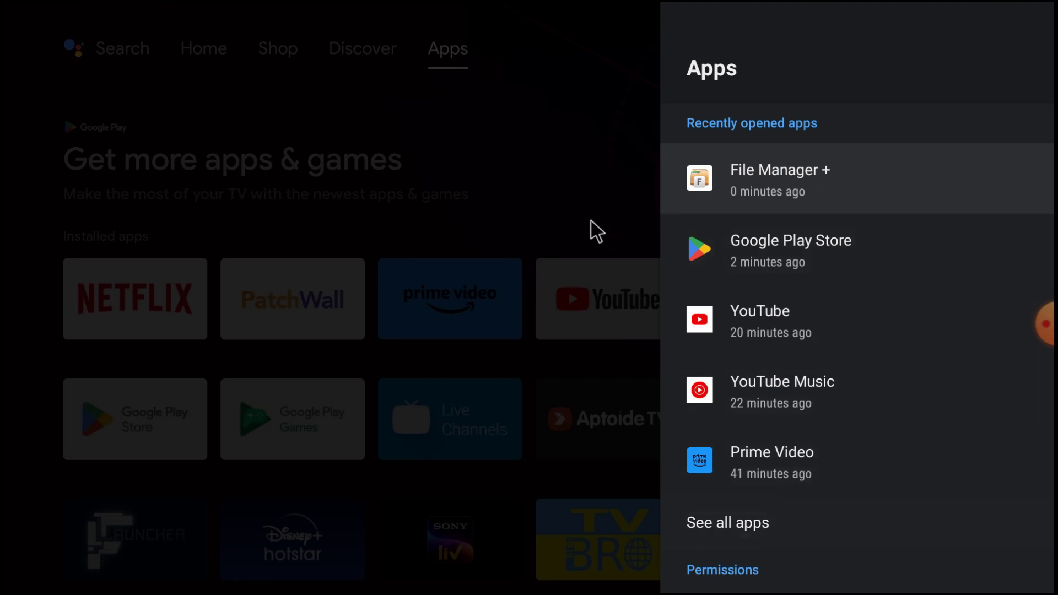
key("Escape")
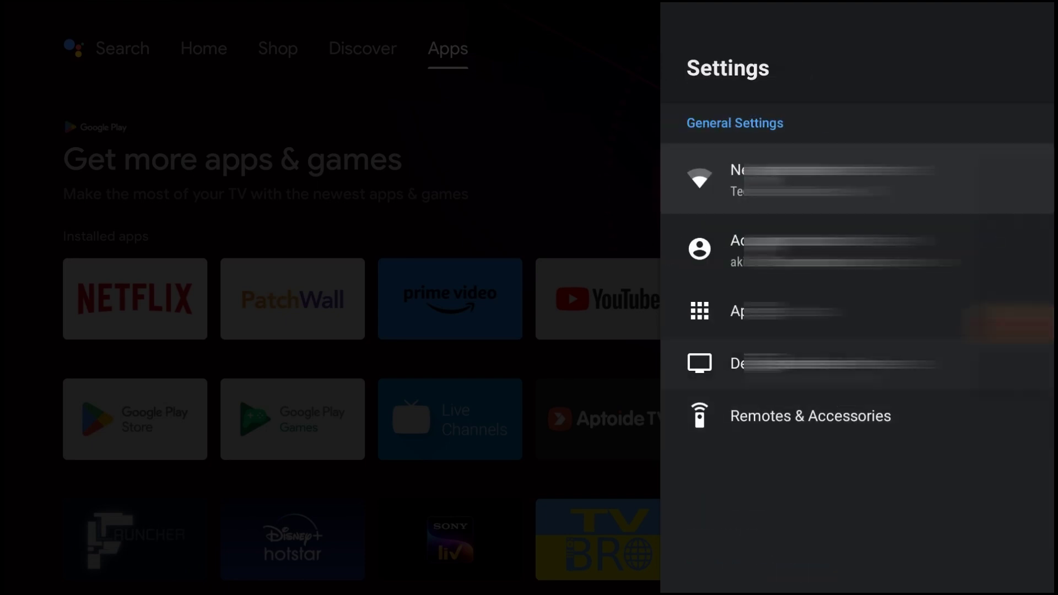
left_click(796, 365)
scroll(799, 429, "down", 5)
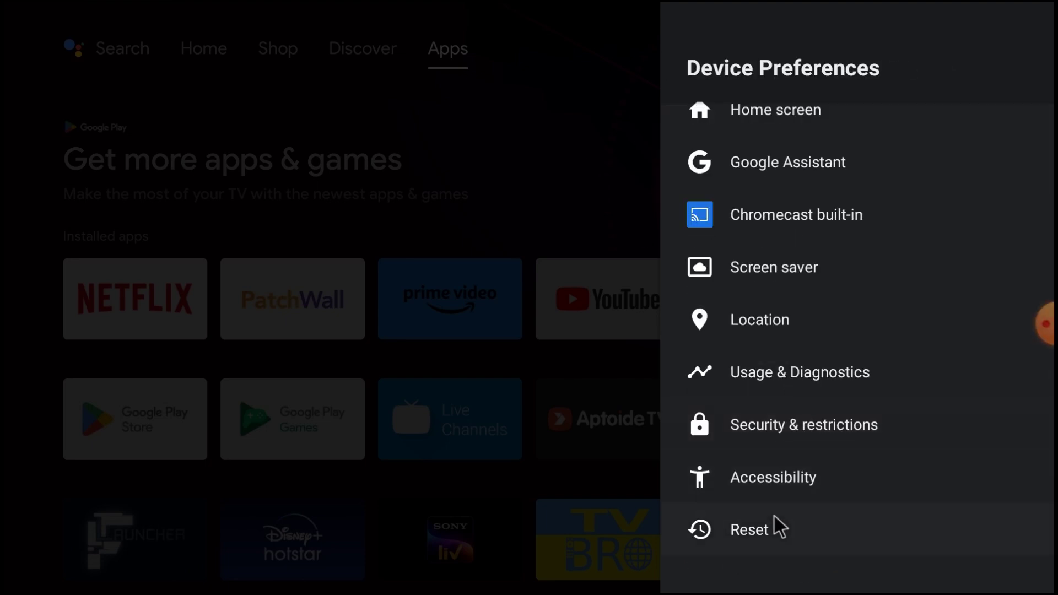
left_click(814, 432)
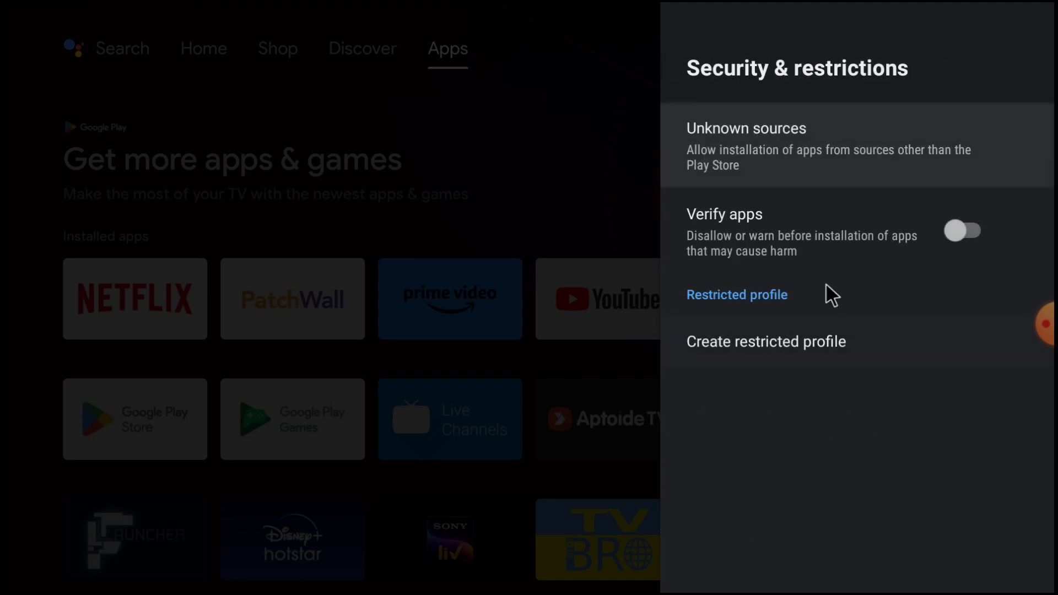
left_click(805, 156)
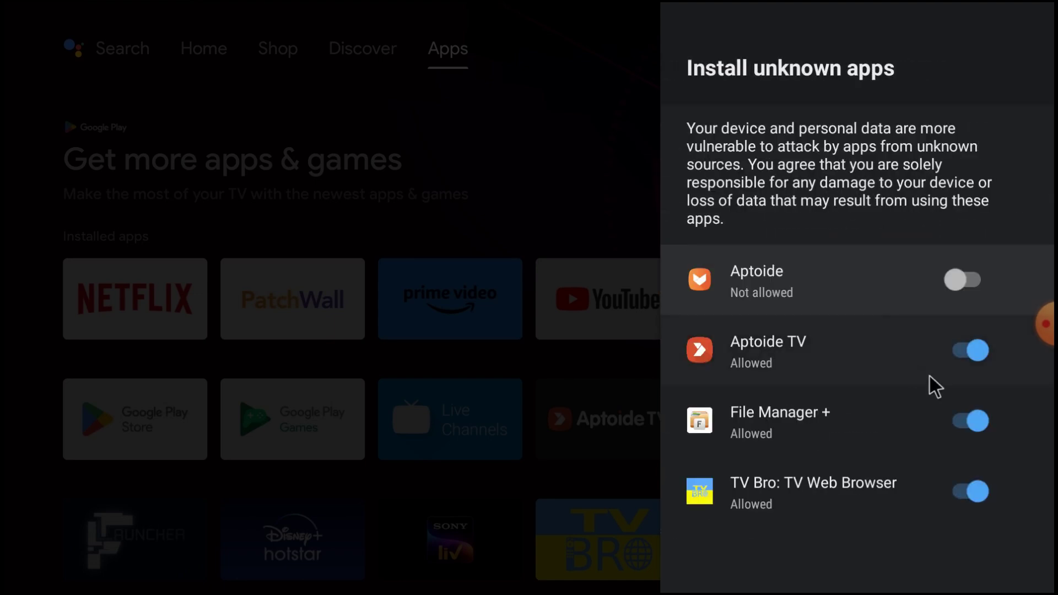